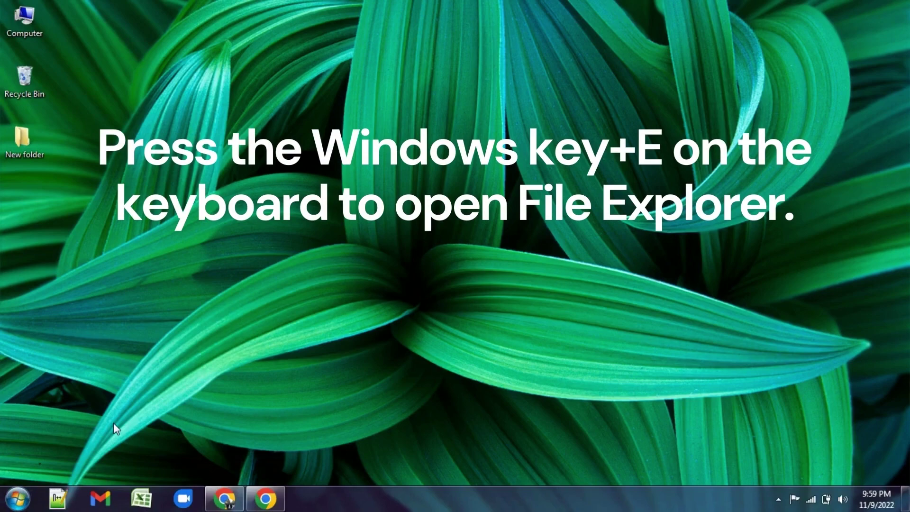
Open Local Disk (C:) in File Explorer
key("super+e")
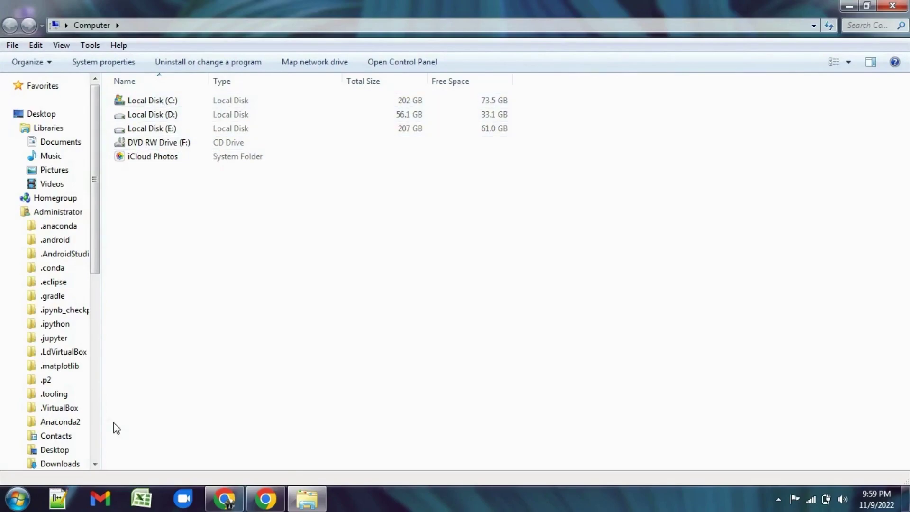
double_click(162, 101)
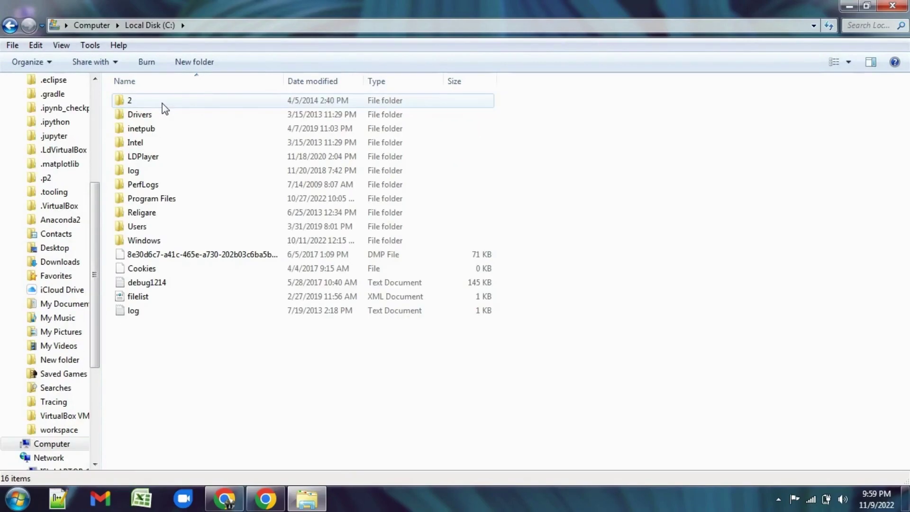
Filter the C: drive items by date modified, trying November 1 and November 7, 2022, and finishing with October 11, 2022
left_click(358, 81)
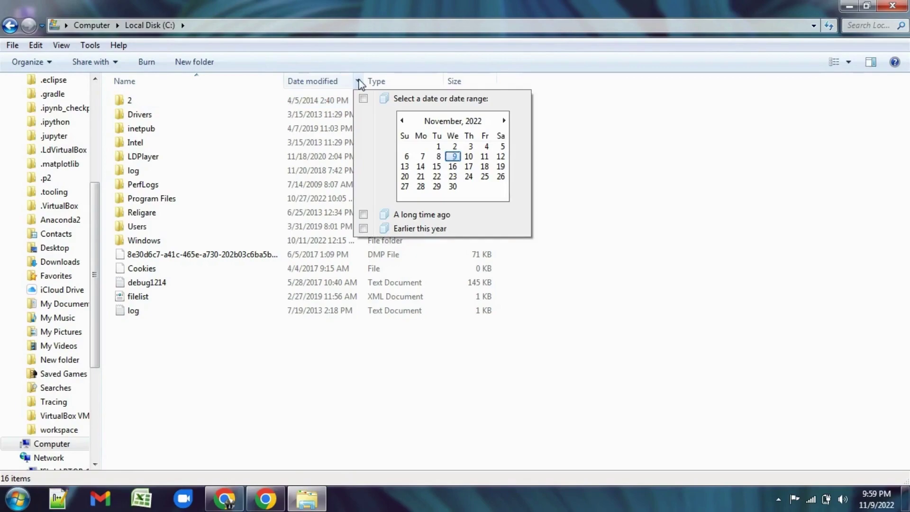
left_click(436, 147)
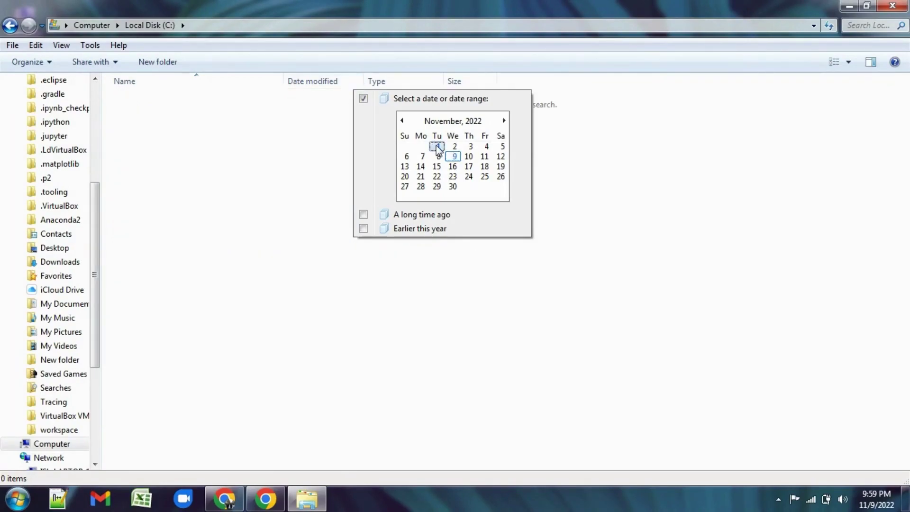
left_click(421, 156)
scroll(417, 137, "up", 1)
left_click(437, 167)
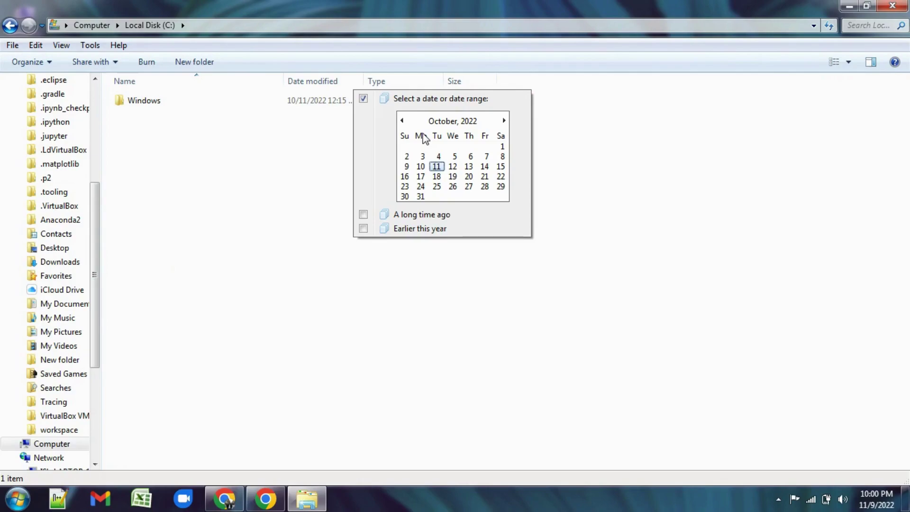
Filter the items by the date range "A long time ago", clear it, and filter by "Earlier this year" instead
left_click(363, 215)
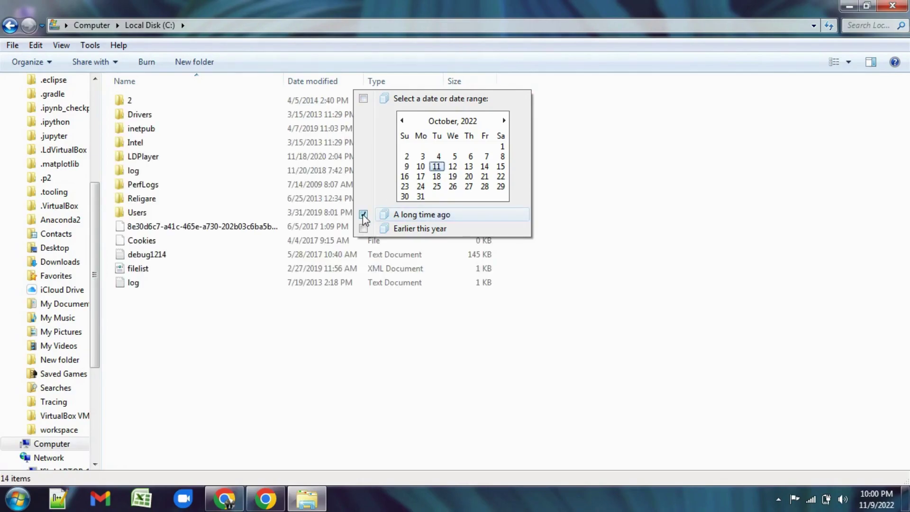
left_click(363, 214)
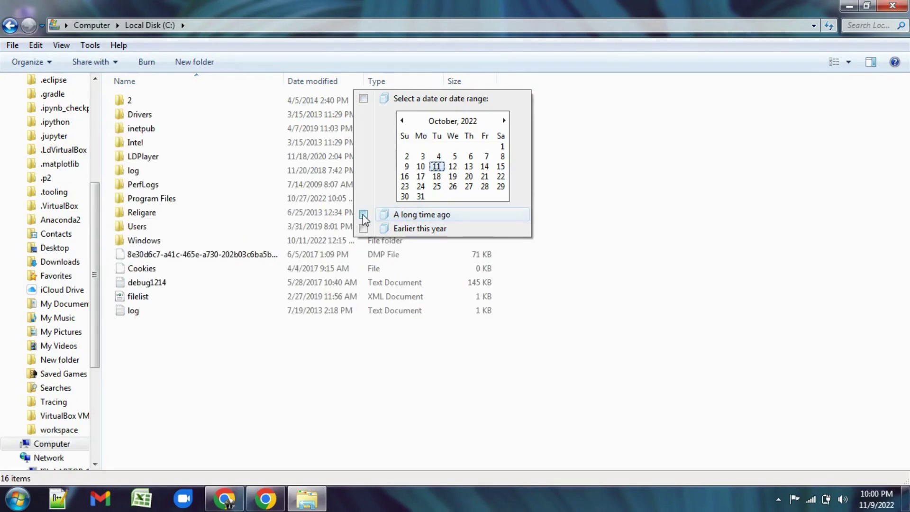
left_click(363, 228)
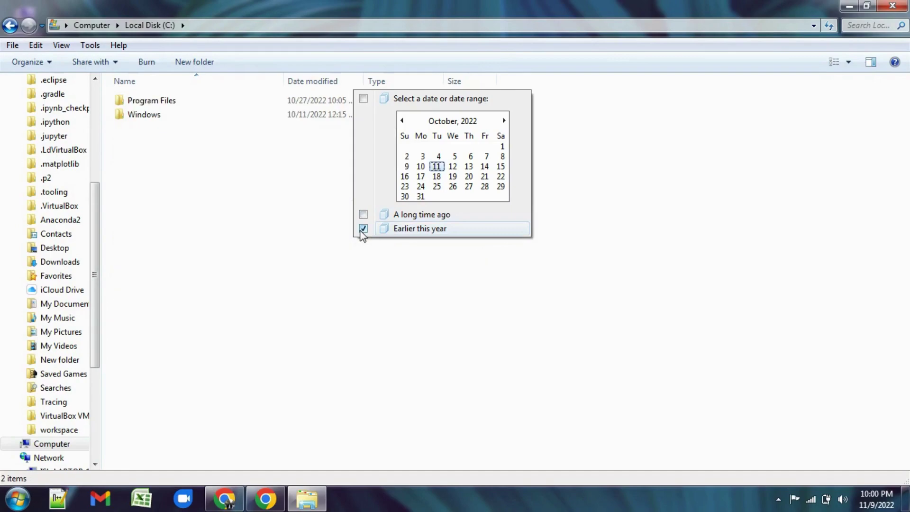
Switch the date filter to February 2021 and pick February 24
left_click(451, 123)
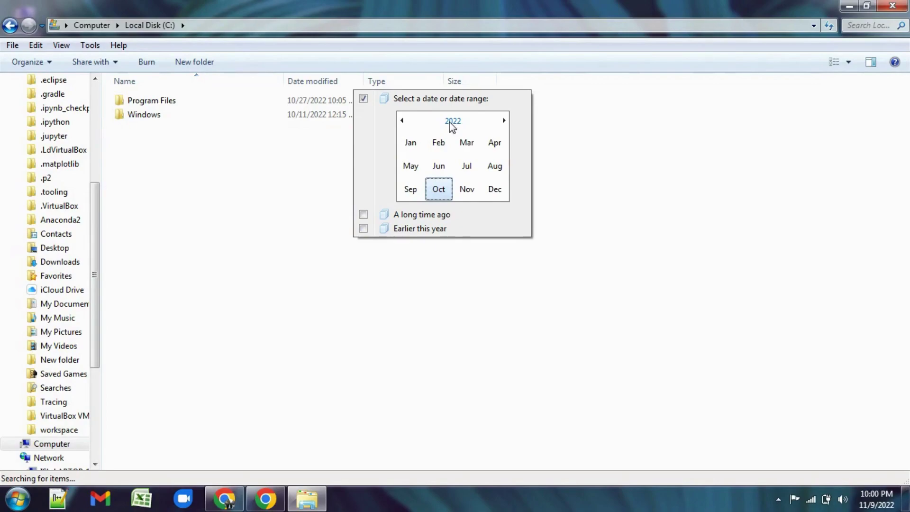
left_click(402, 121)
left_click(439, 143)
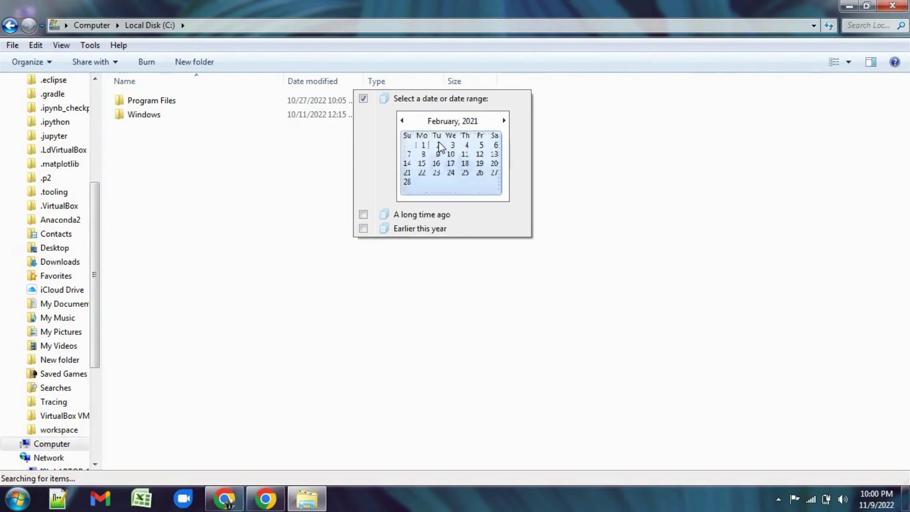
left_click(421, 147)
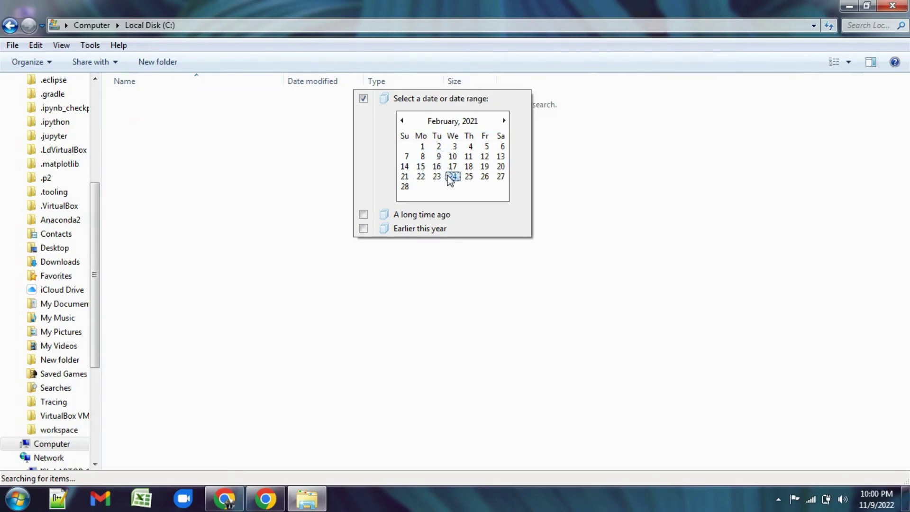
Change the date modified filter to October 11, 2022 and close the filter options
left_click(447, 122)
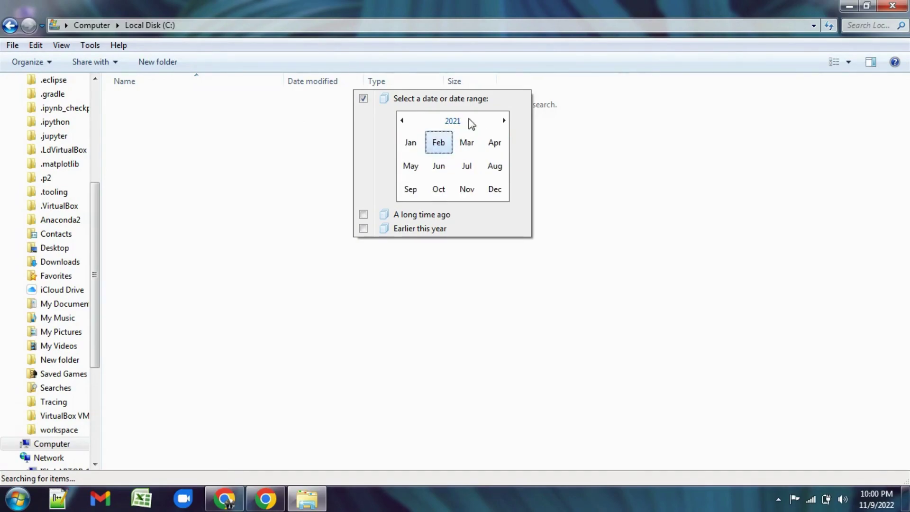
left_click(503, 121)
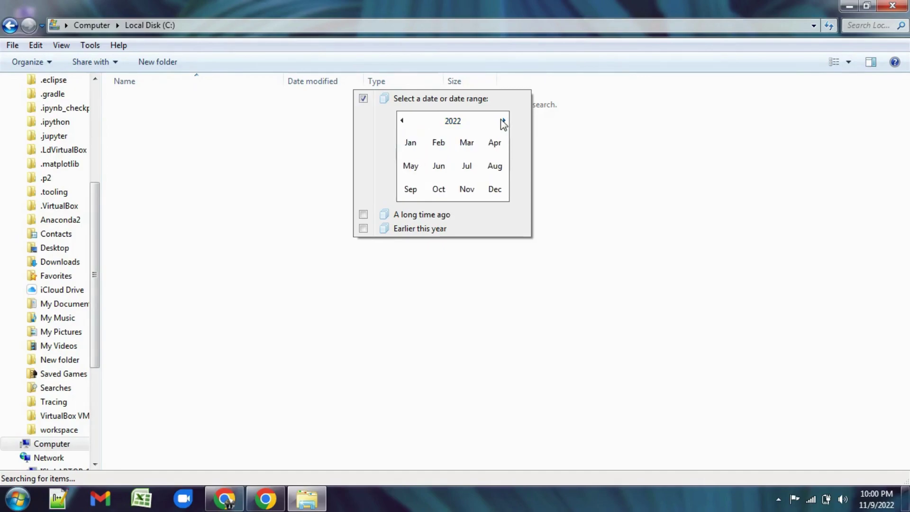
left_click(438, 189)
left_click(436, 167)
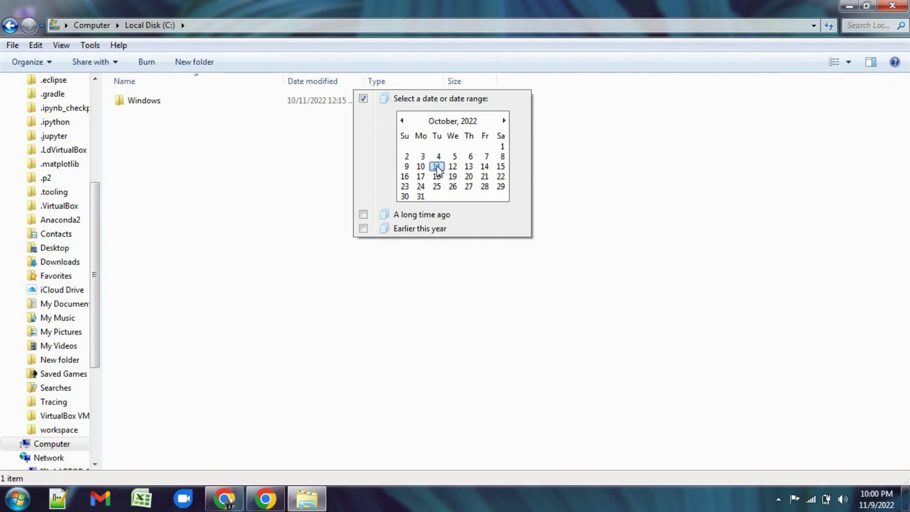
left_click(584, 138)
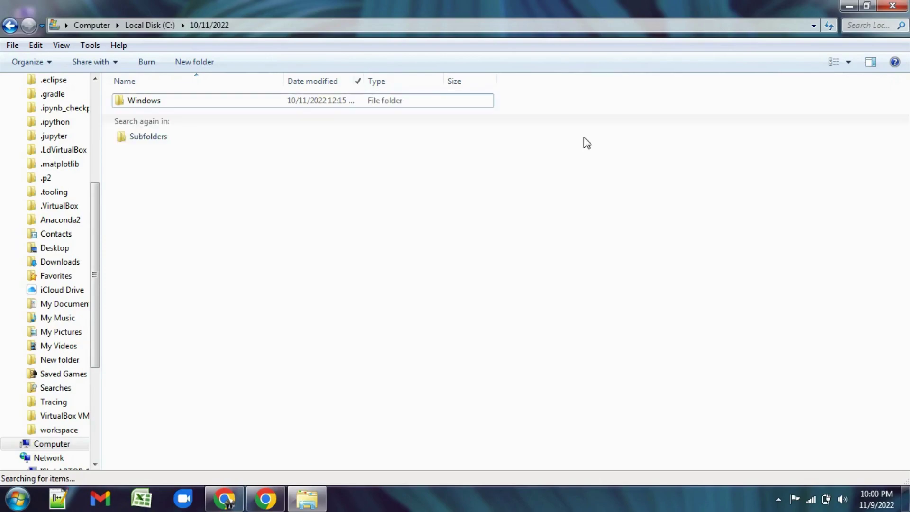
Clear the date modified filter on the C: drive and close the filter options
left_click(356, 81)
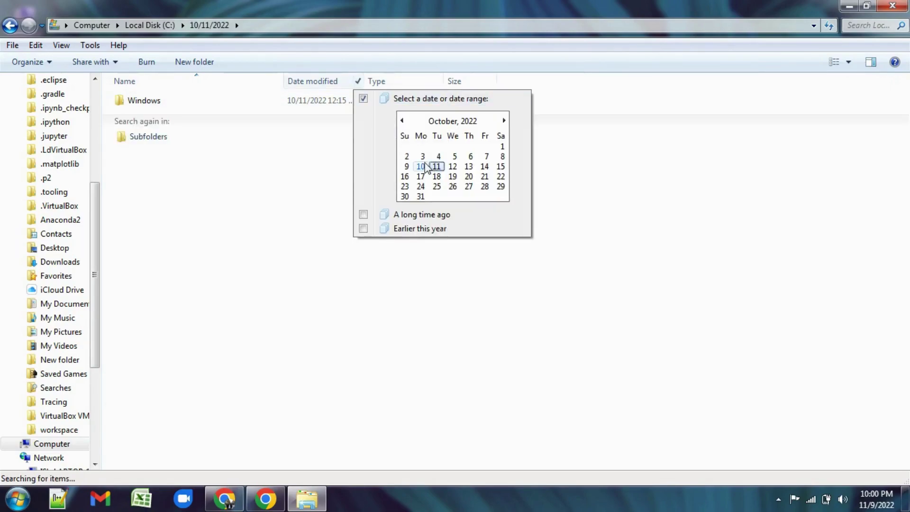
left_click(363, 99)
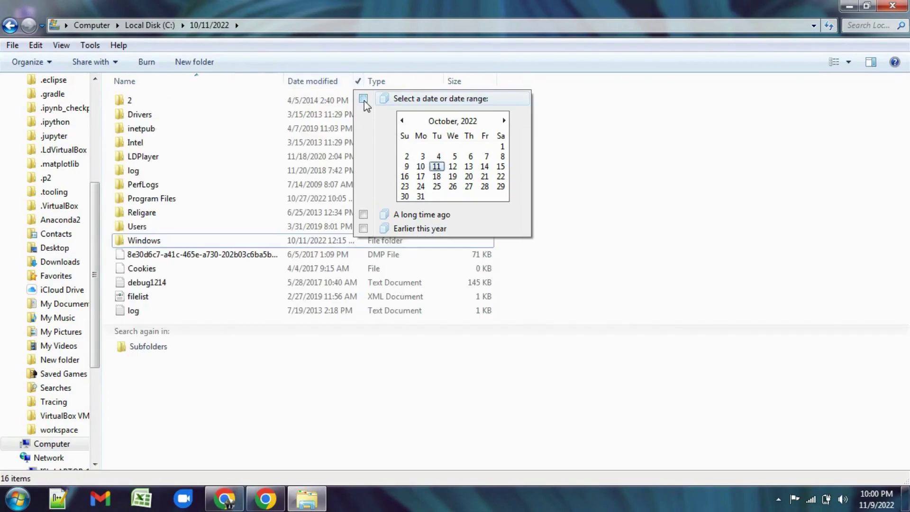
left_click(562, 141)
Filter the items by type for File folder and for Text Document, clearing each filter after viewing its items
left_click(437, 82)
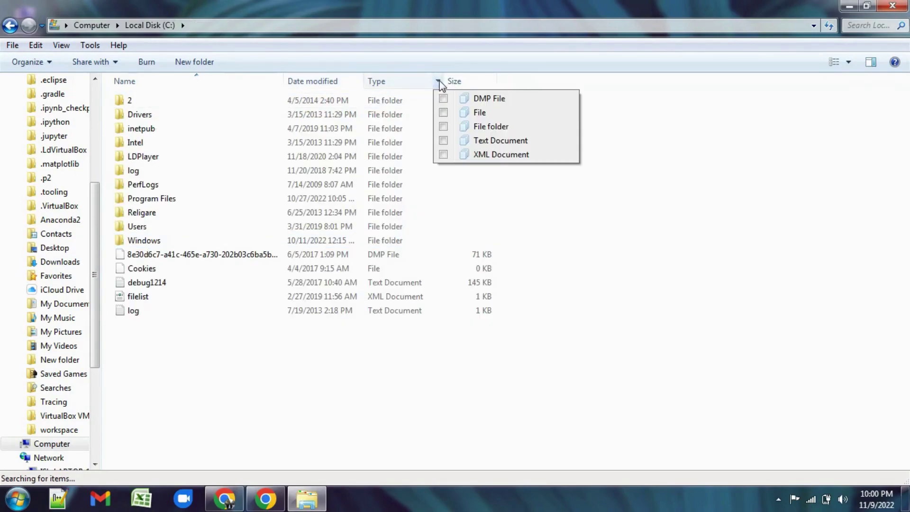
left_click(444, 126)
left_click(443, 127)
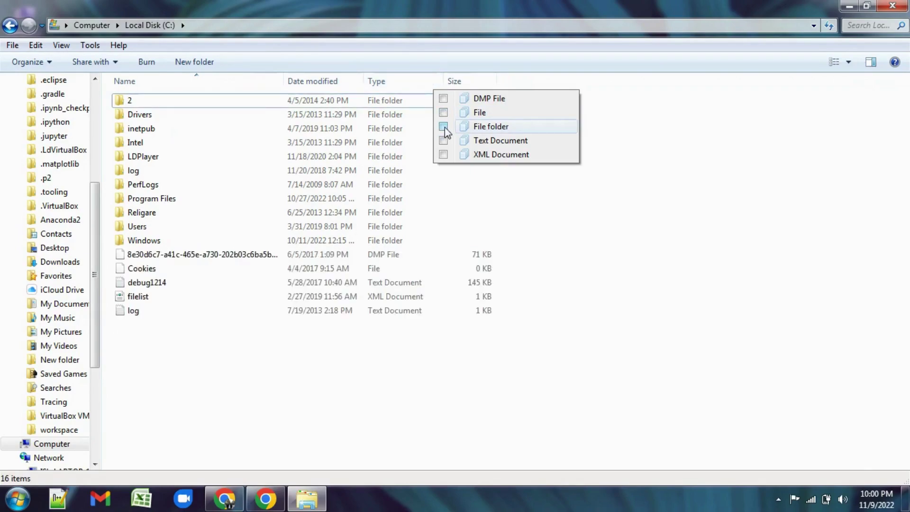
left_click(443, 141)
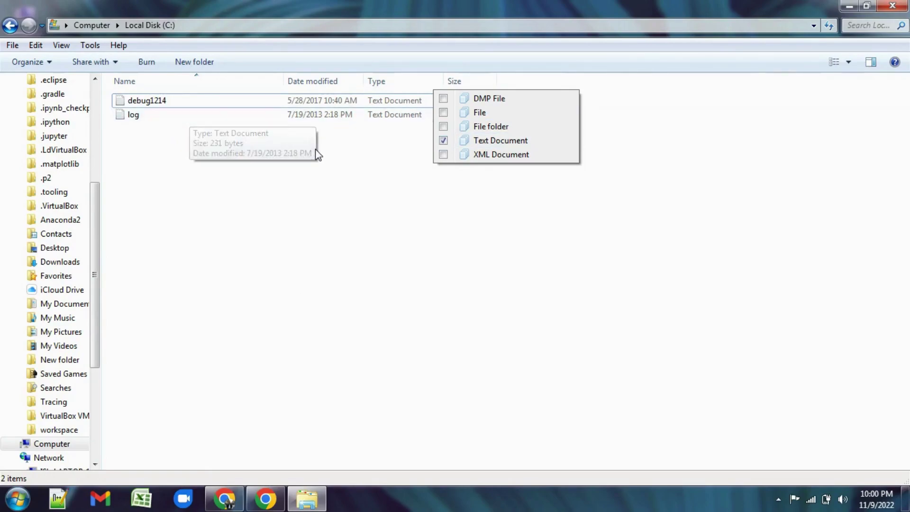
left_click(443, 140)
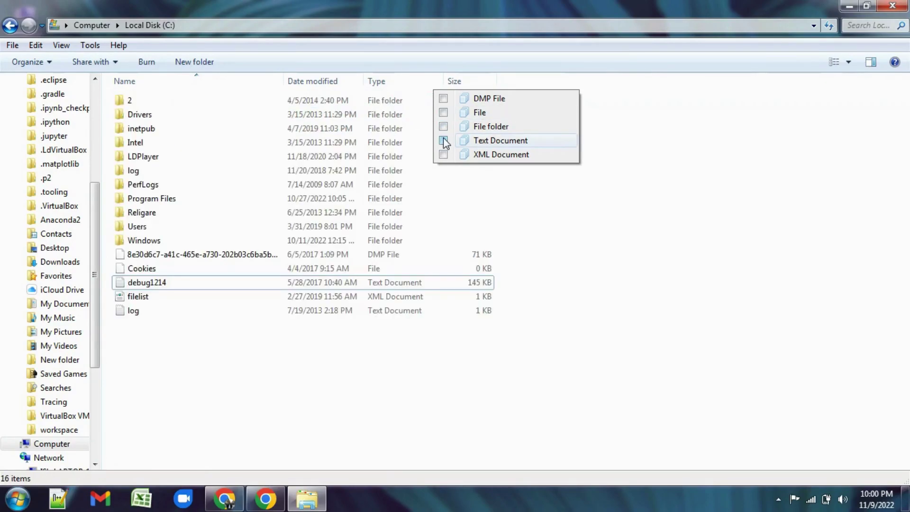
Filter the items by the types File, DMP File and XML Document one at a time, clearing each, and close the type filter
left_click(443, 113)
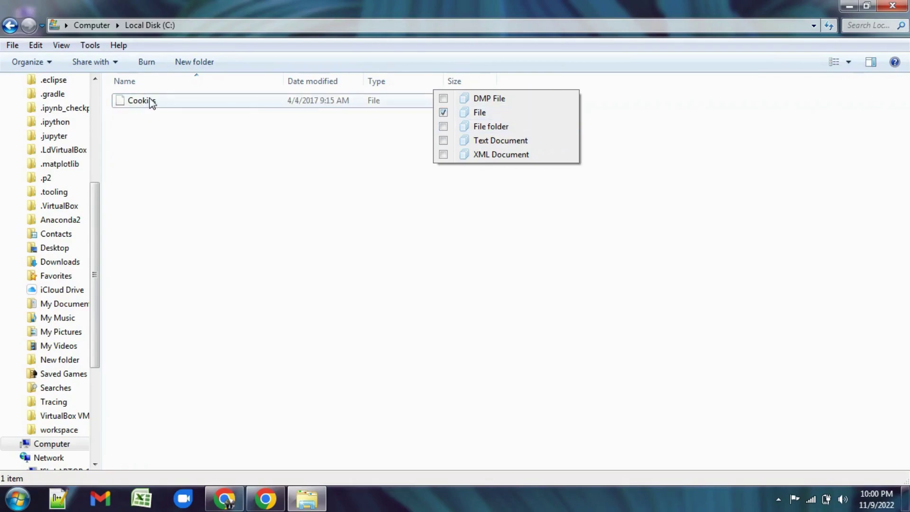
left_click(443, 113)
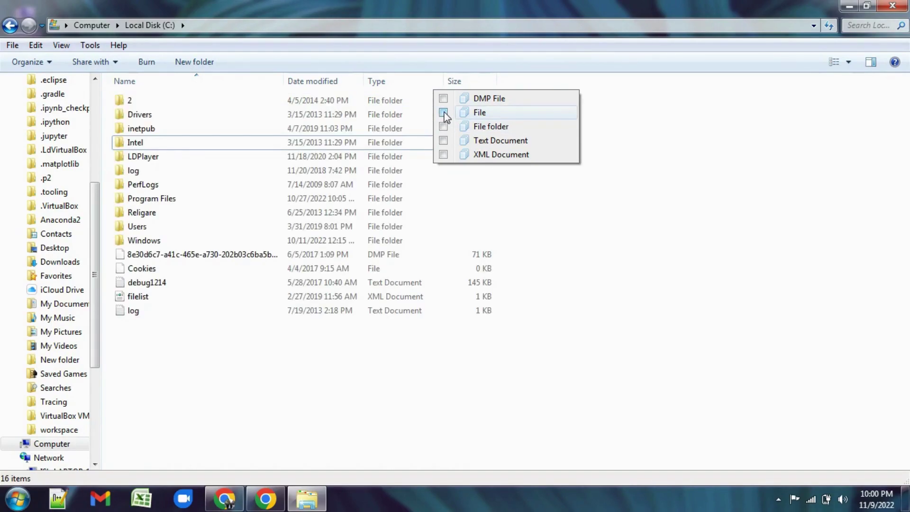
left_click(443, 98)
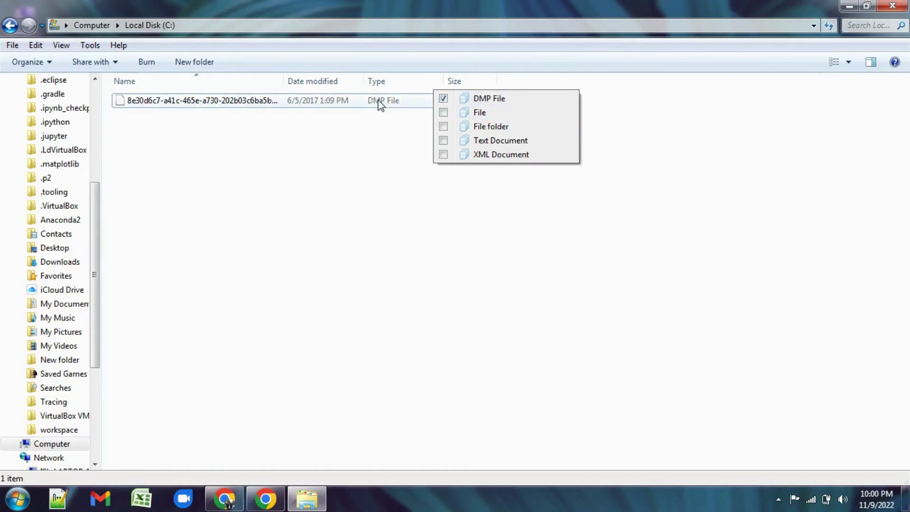
left_click(443, 98)
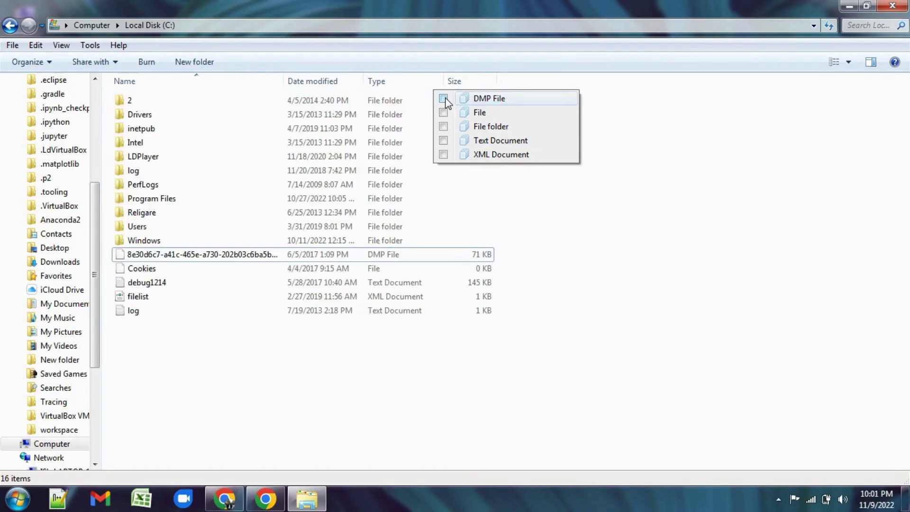
left_click(443, 154)
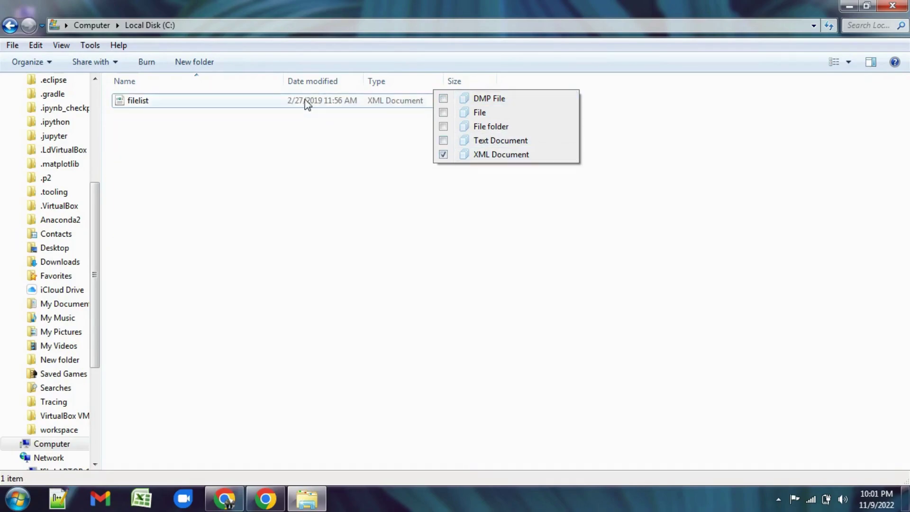
left_click(443, 154)
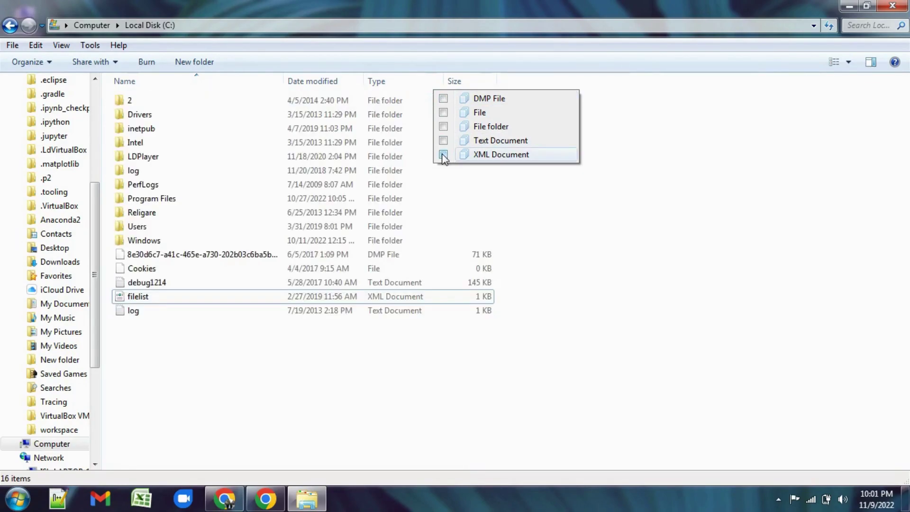
left_click(589, 206)
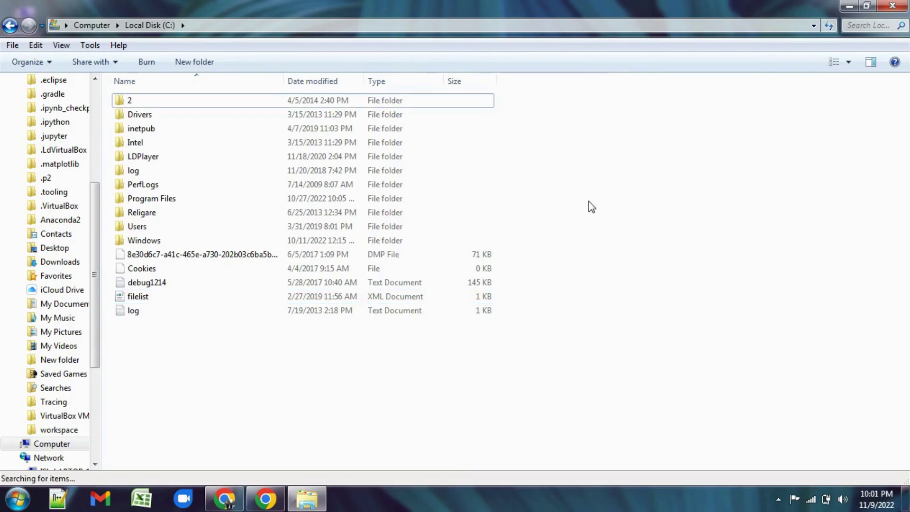
Filter the items by size for Tiny (0 - 10 KB) and for Small (10 - 100 KB), clearing each filter after viewing its items
left_click(491, 81)
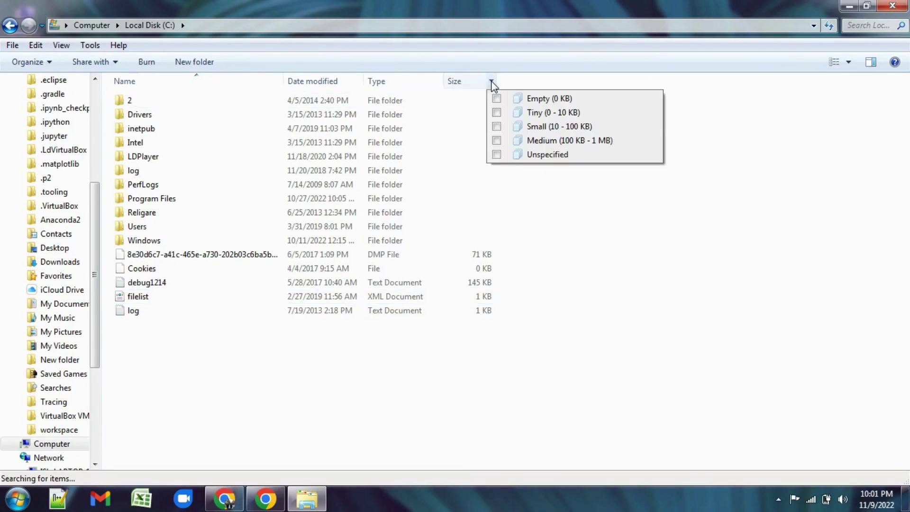
left_click(497, 113)
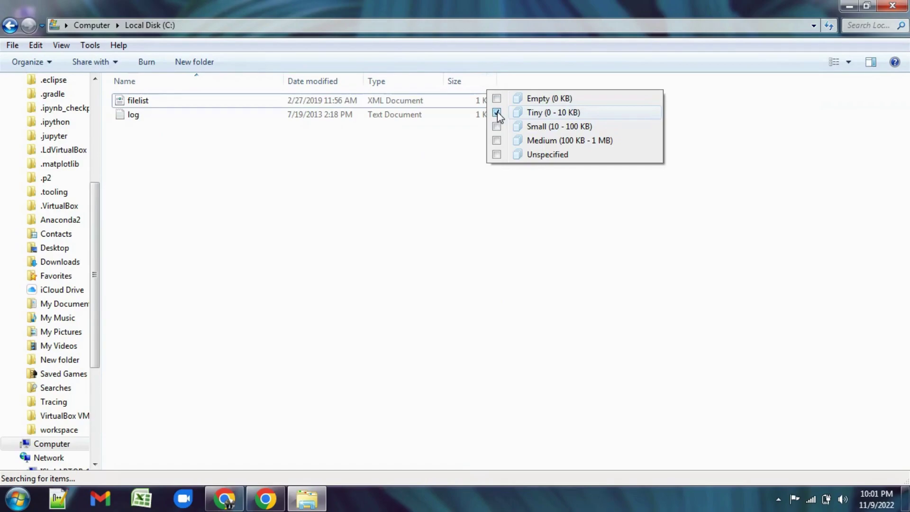
left_click(497, 112)
left_click(496, 126)
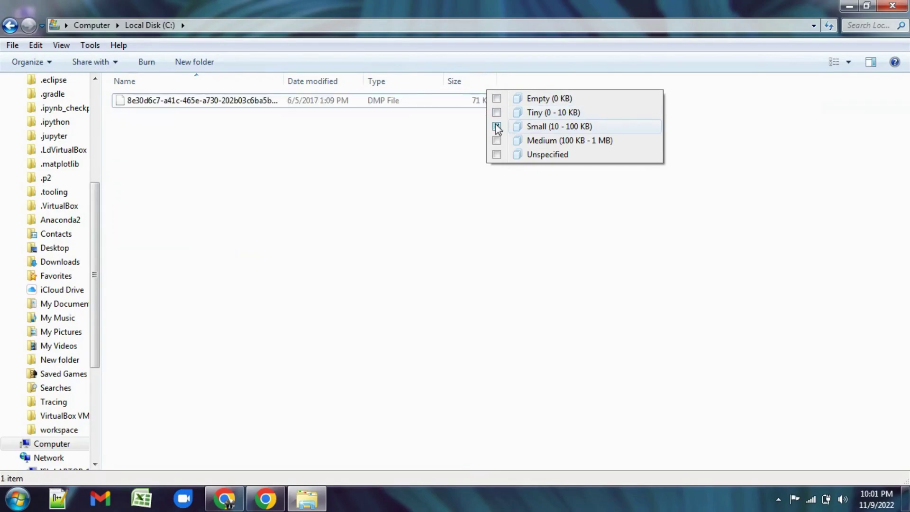
left_click(496, 126)
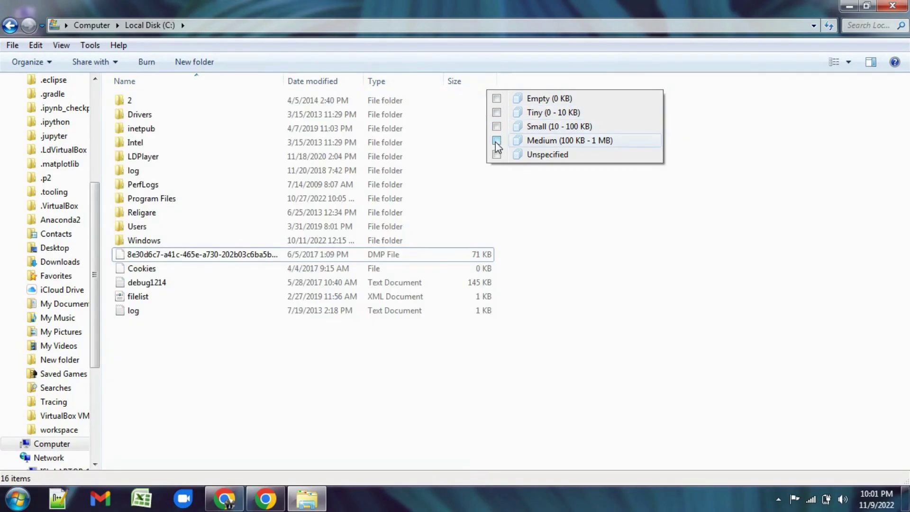
Filter the items by size for Medium (100 KB - 1 MB), add Unspecified, clear both filters and close the size filter
left_click(496, 140)
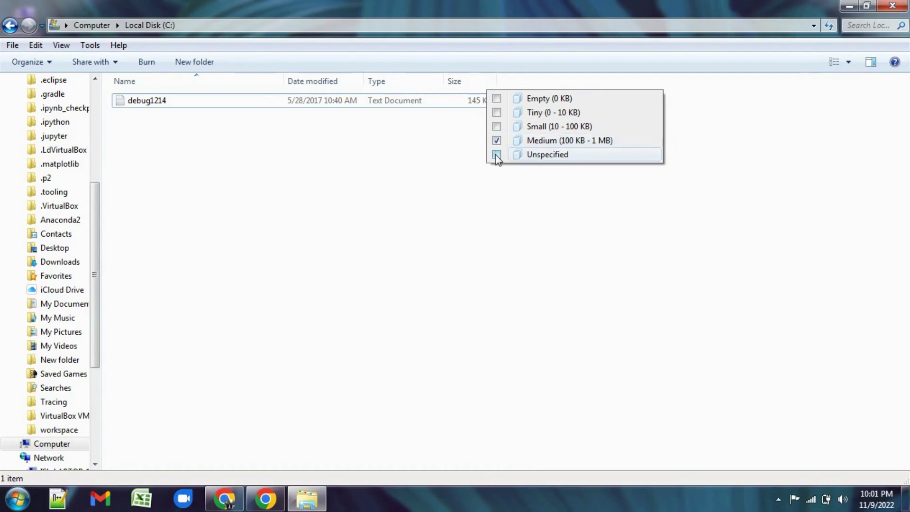
left_click(495, 155)
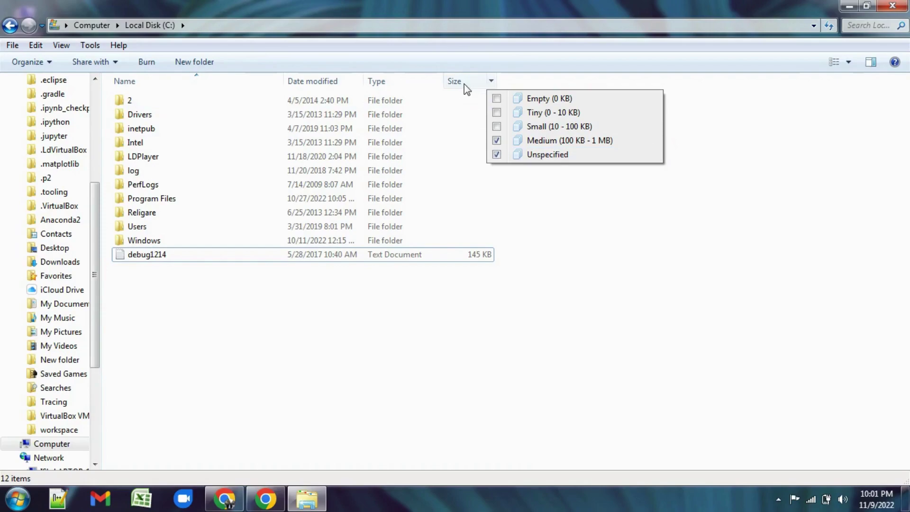
left_click(497, 141)
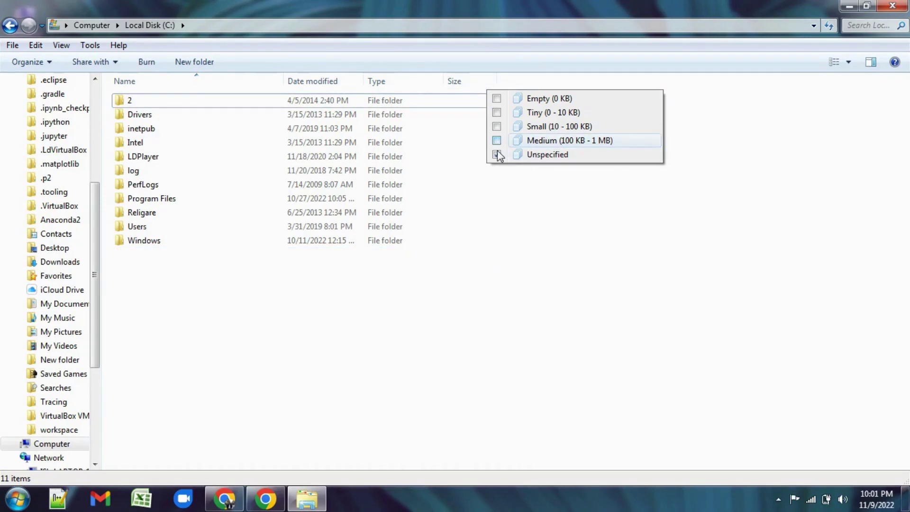
left_click(497, 154)
left_click(591, 239)
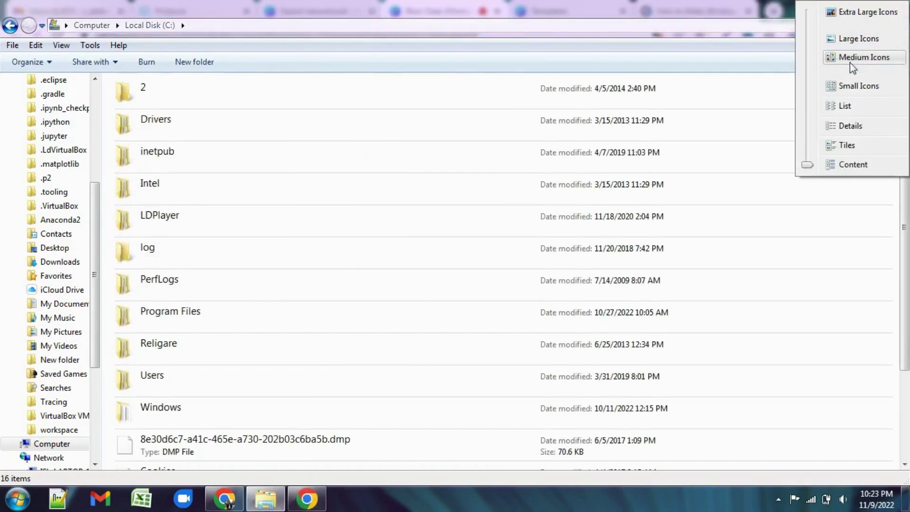
Show the C: drive items as Extra Large Icons, followed by Large Icons
left_click(851, 11)
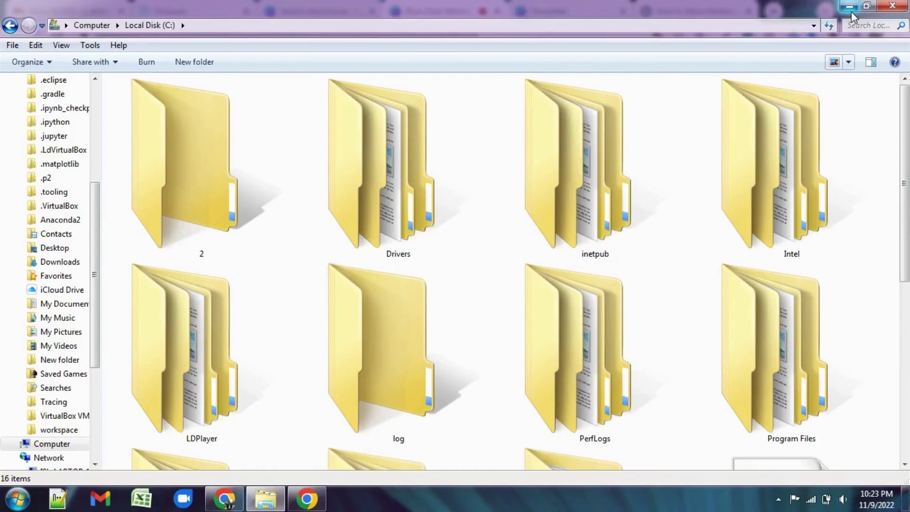
left_click(847, 61)
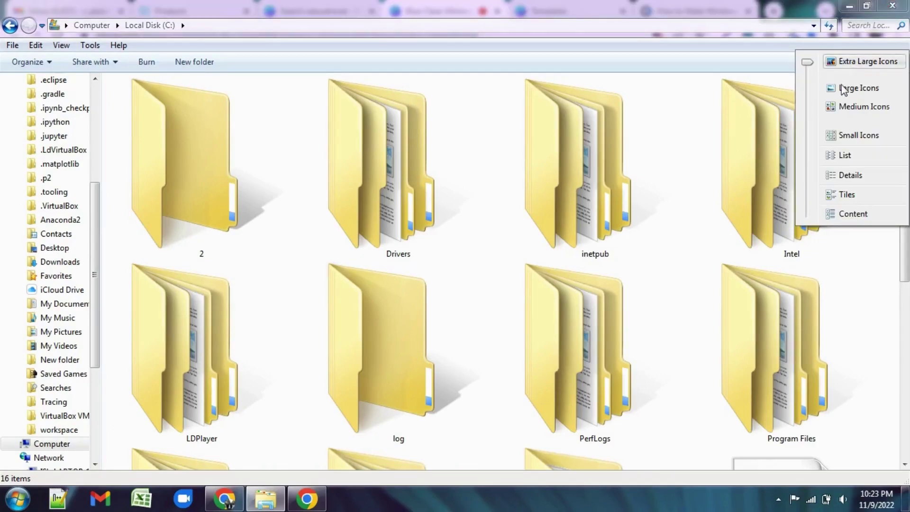
left_click(858, 88)
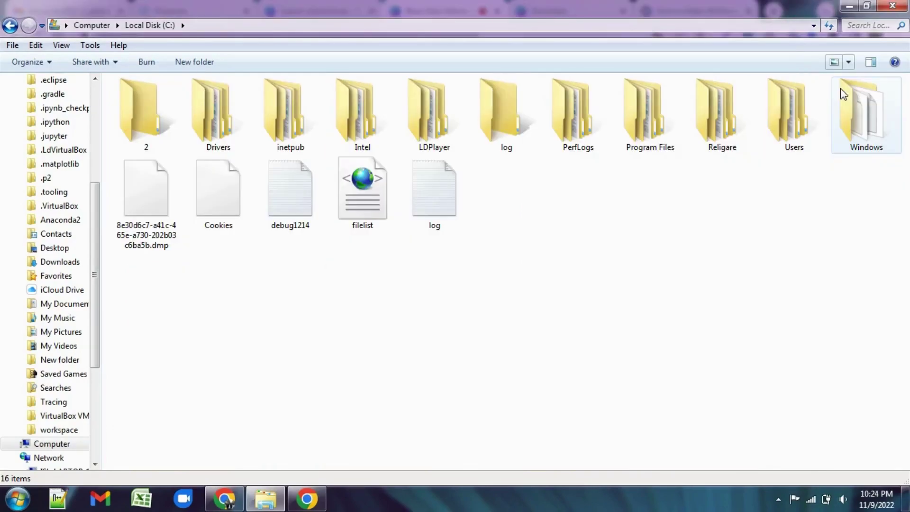
Switch the C: drive view to Medium Icons, followed by Small Icons
left_click(848, 64)
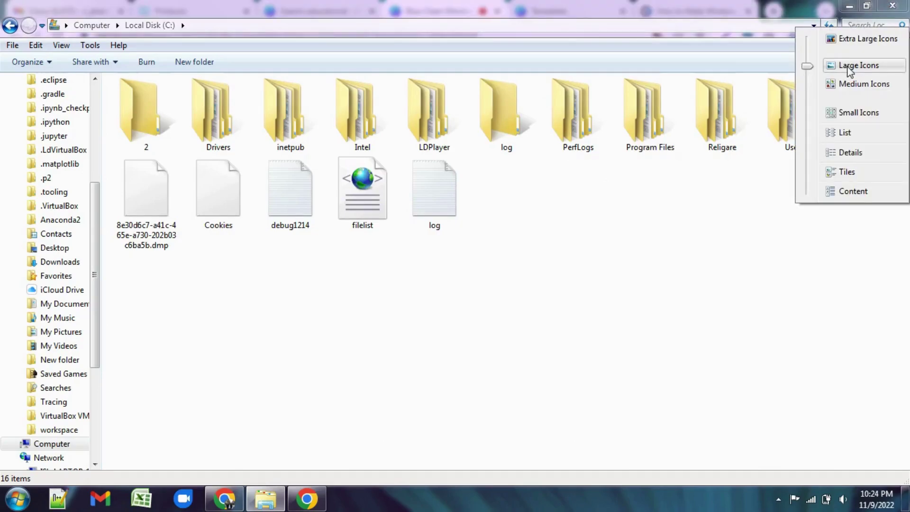
left_click(848, 84)
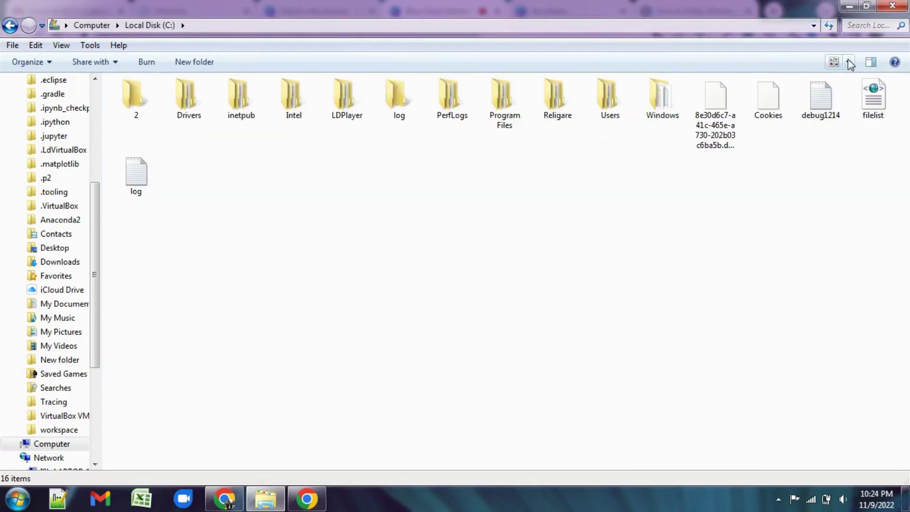
left_click(848, 62)
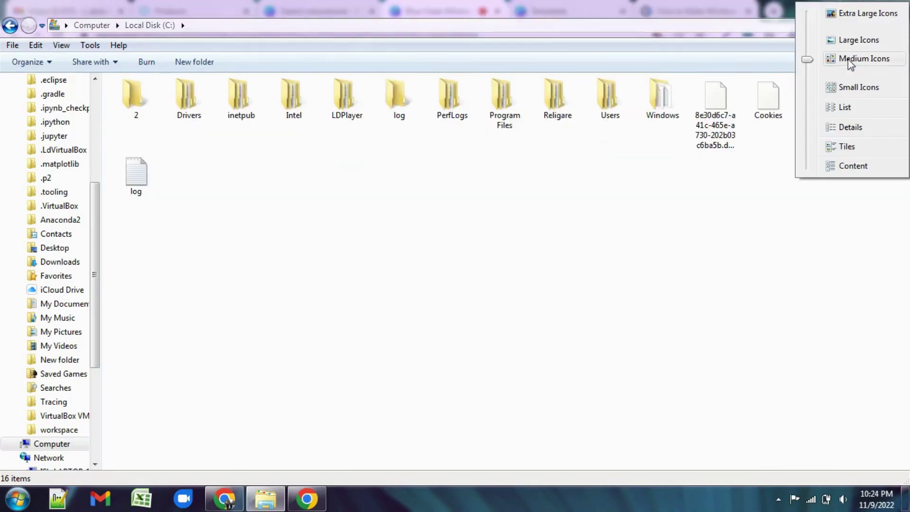
left_click(846, 88)
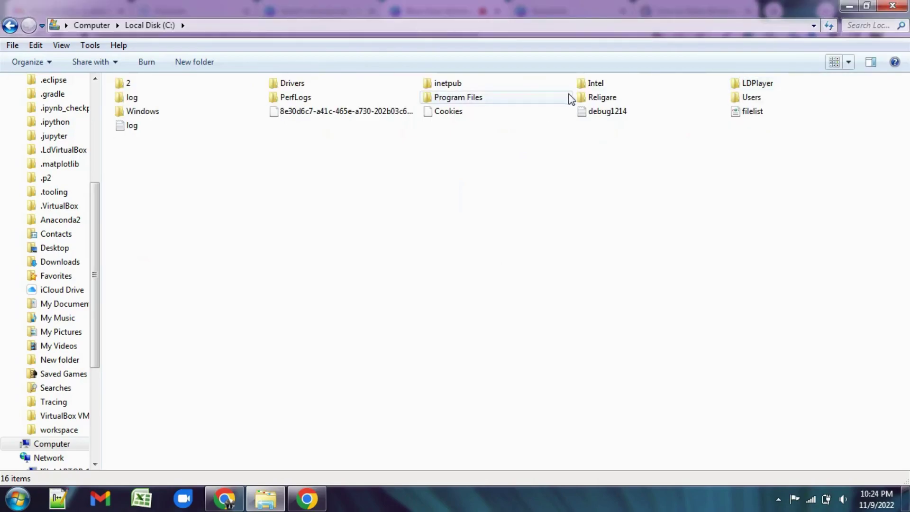
Display the C: drive contents in the List view, followed by the Details view
left_click(848, 62)
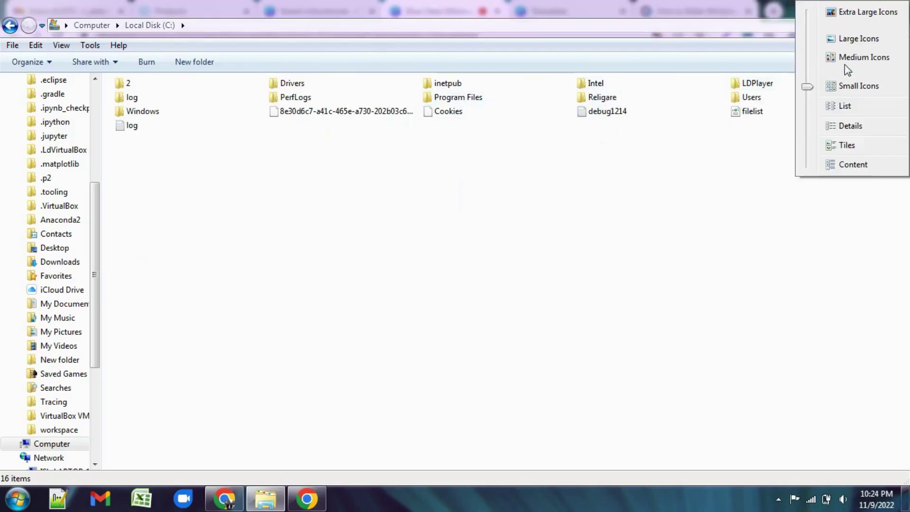
left_click(840, 107)
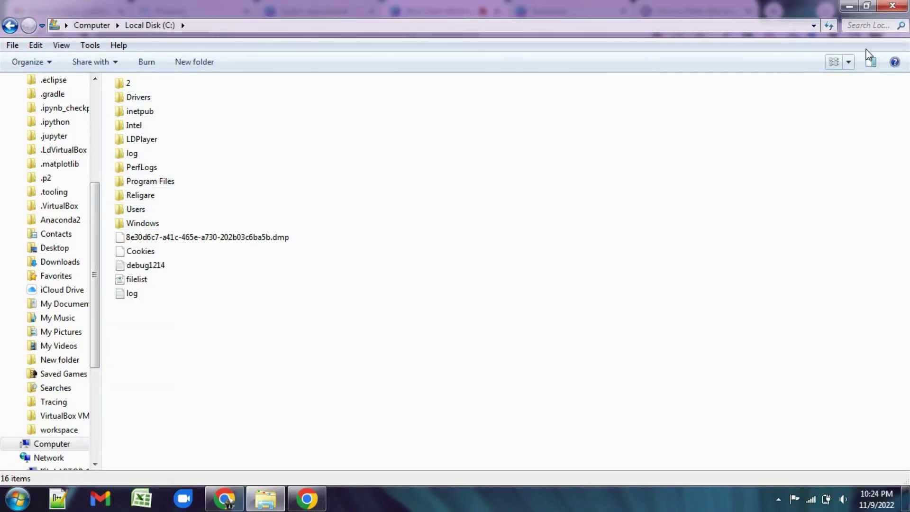
left_click(848, 62)
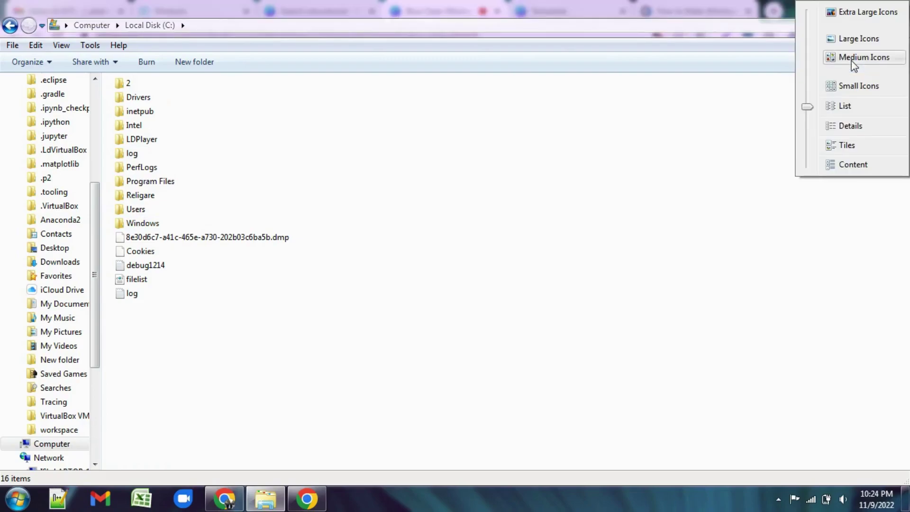
left_click(840, 127)
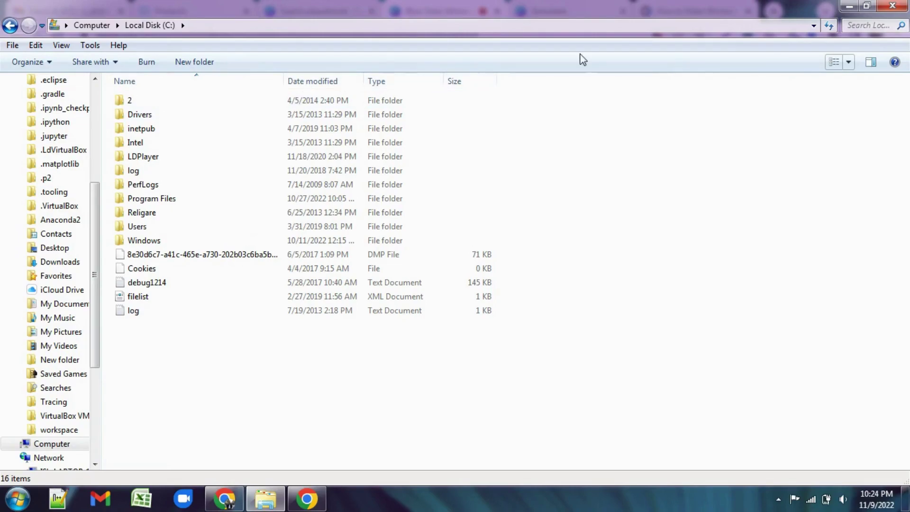
Display the C: drive contents in the Tiles view, followed by the Content view
left_click(848, 62)
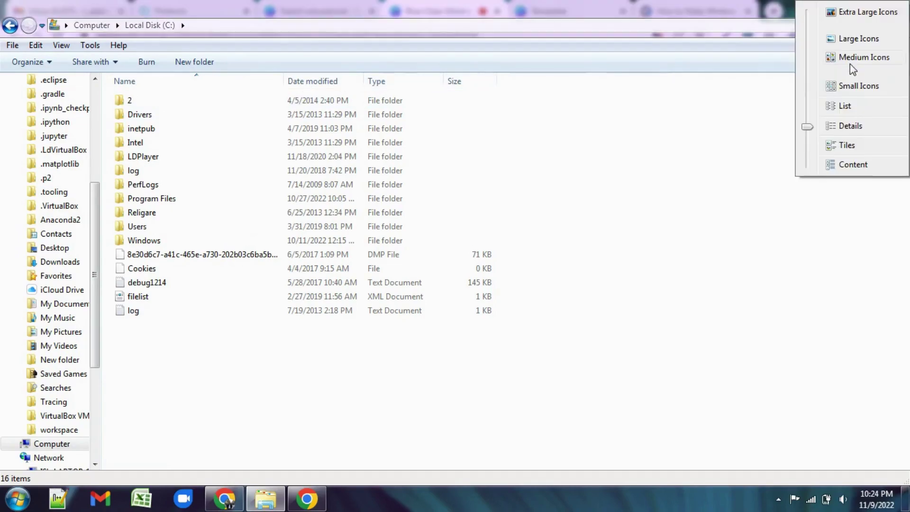
left_click(846, 146)
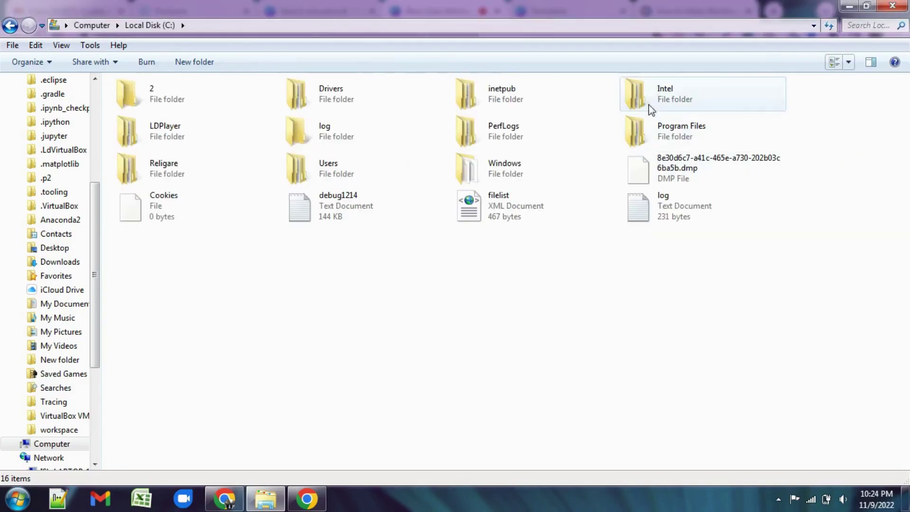
left_click(848, 62)
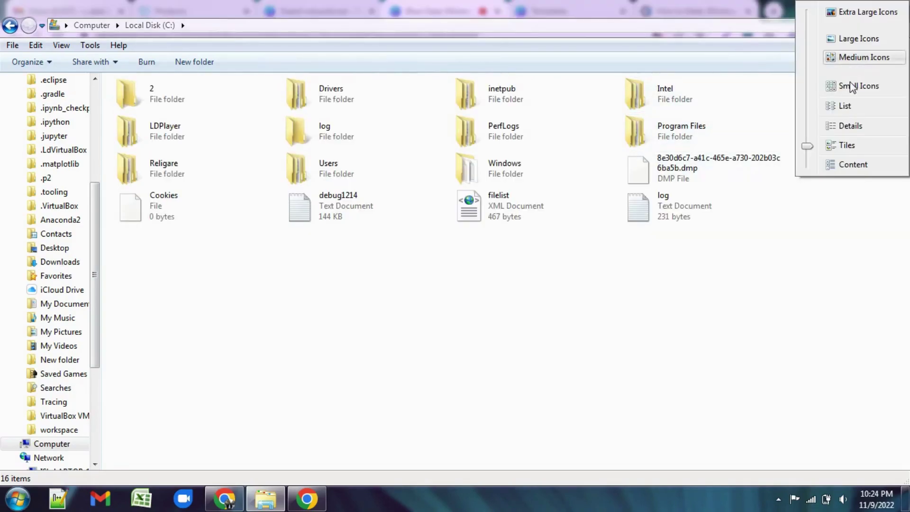
left_click(837, 164)
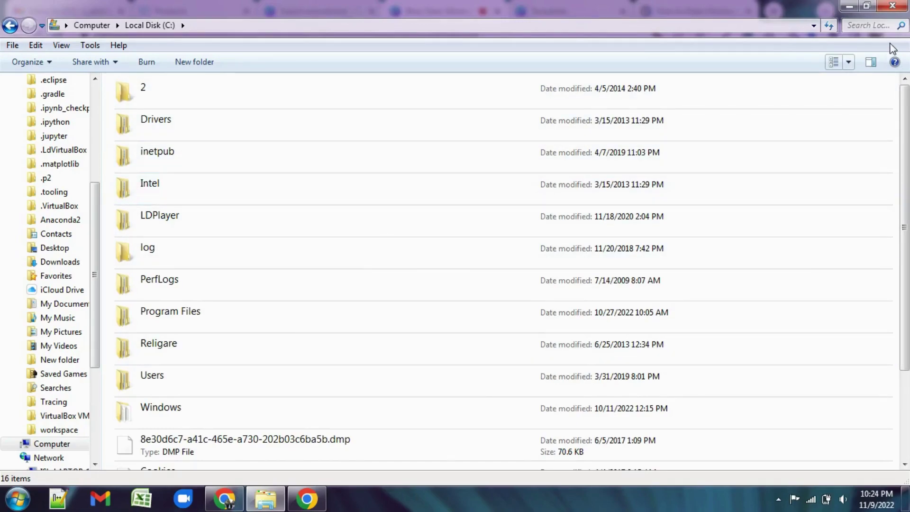
Return the C: drive contents to the Details view
left_click(850, 61)
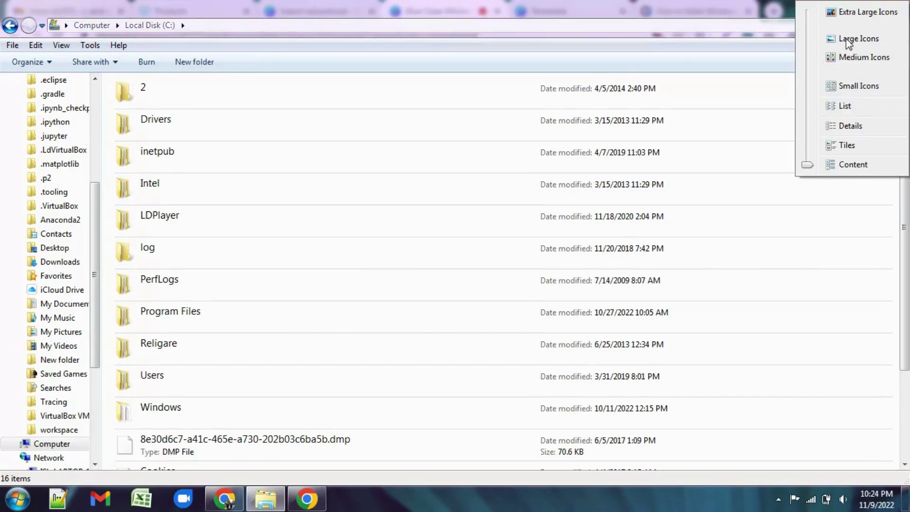
left_click(843, 127)
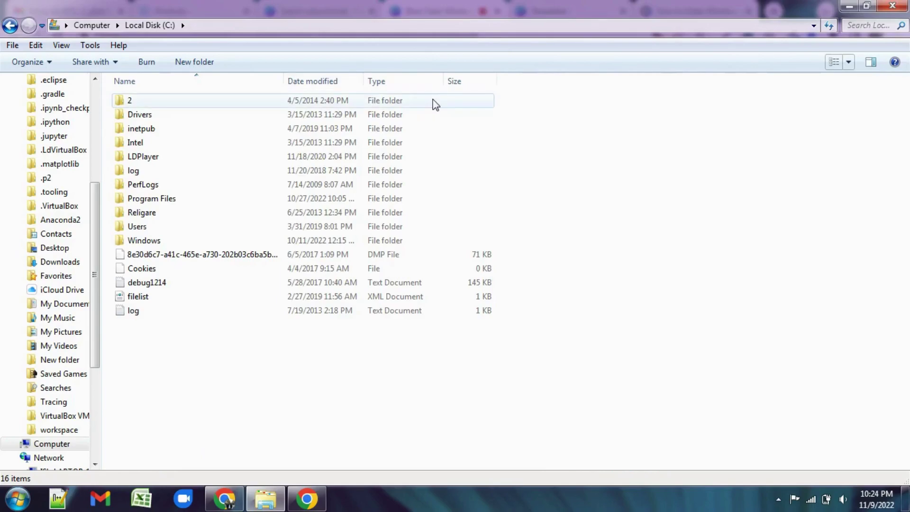
left_click(799, 97)
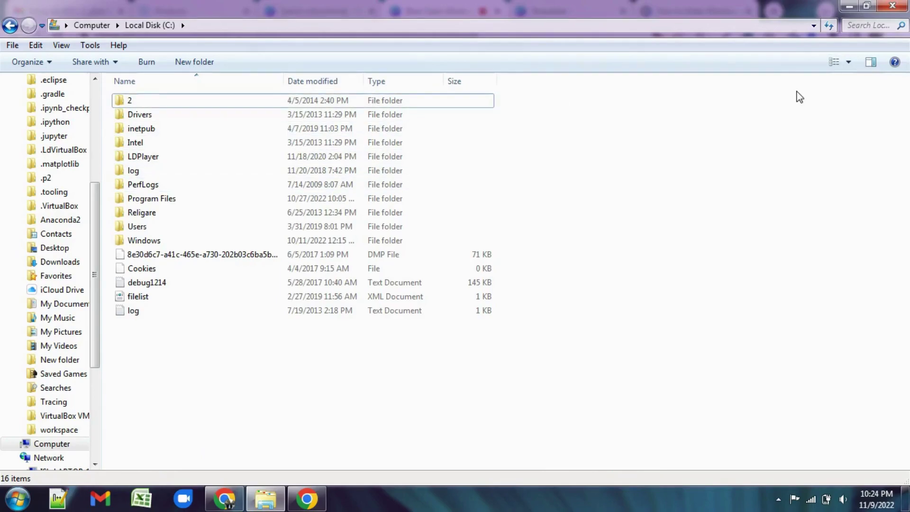
Switch the items to Extra Large Icons and look through the folders and files on the C: drive
left_click(848, 63)
left_click(851, 13)
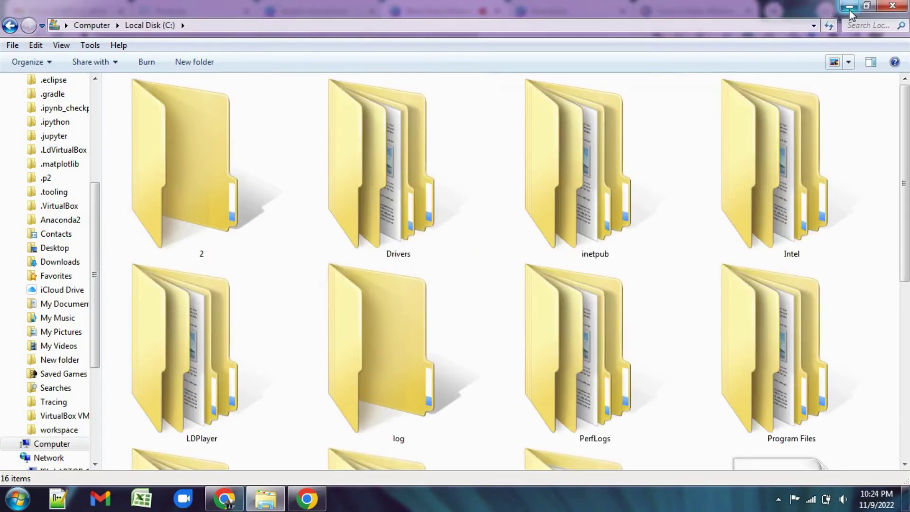
scroll(502, 270, "down", 5)
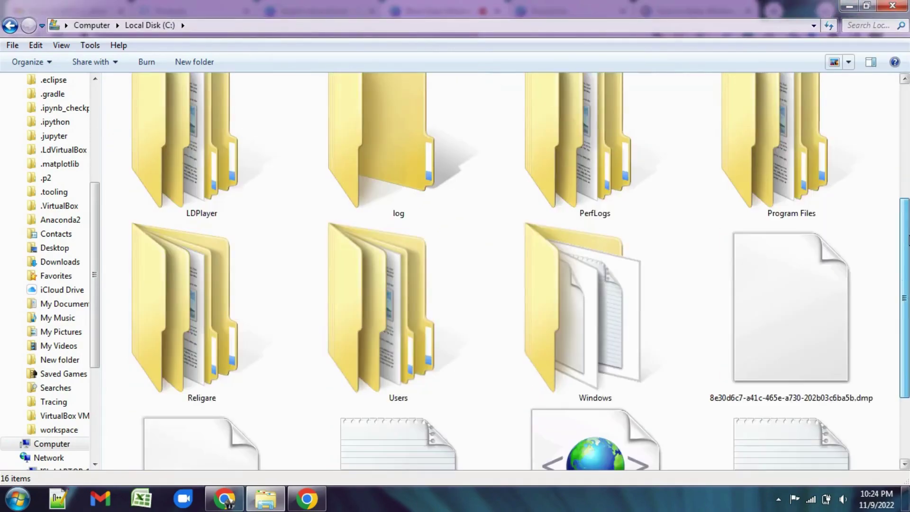
scroll(503, 270, "up", 7)
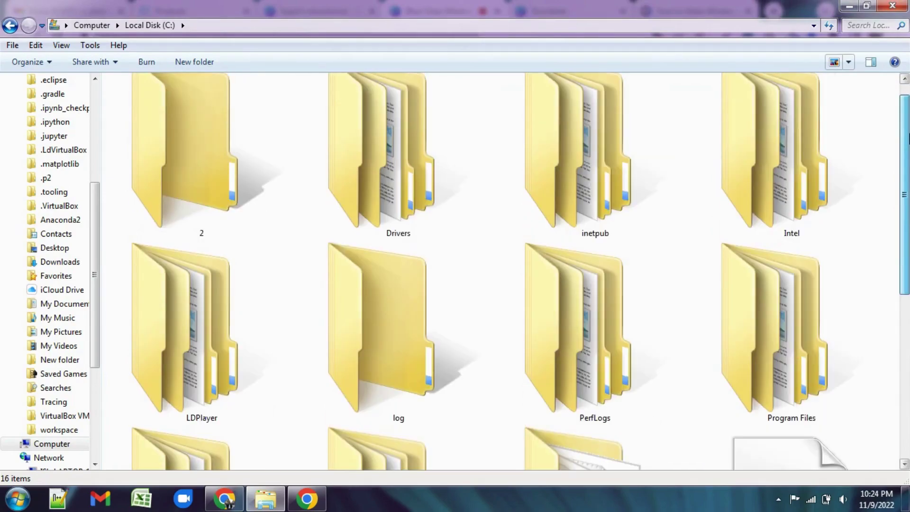
left_click_drag(907, 138, 906, 100)
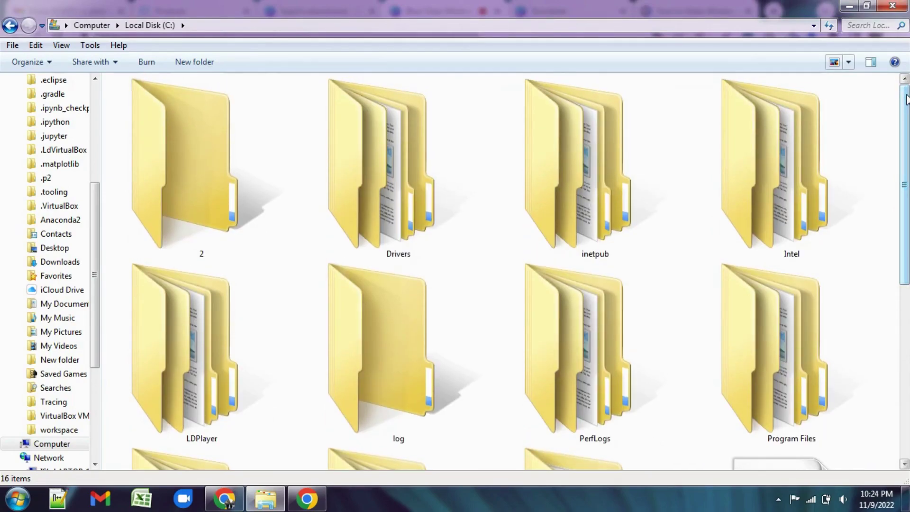
Cycle the C: drive view through Large Icons, Small Icons and List
left_click(849, 62)
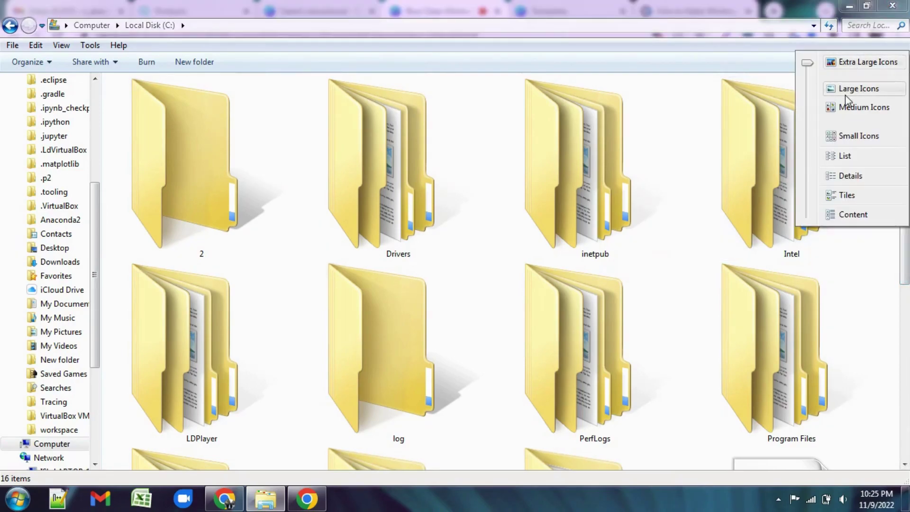
left_click(846, 91)
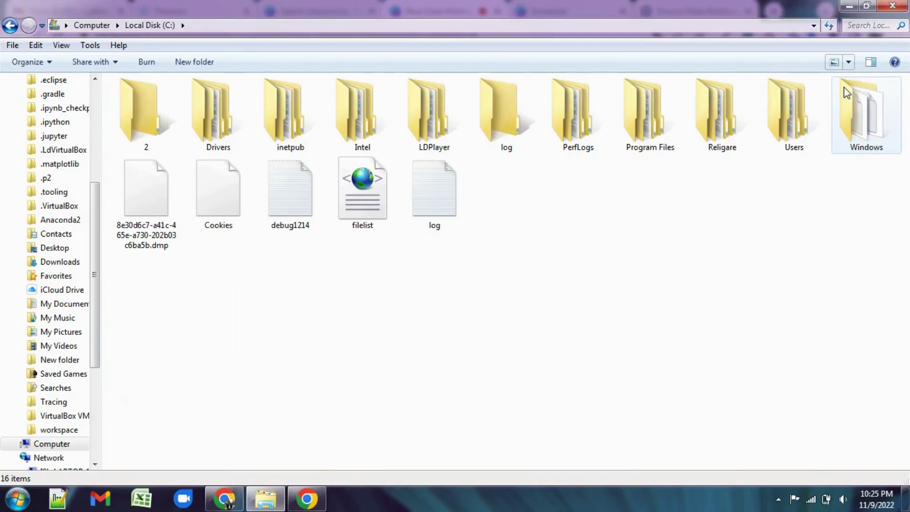
left_click(848, 62)
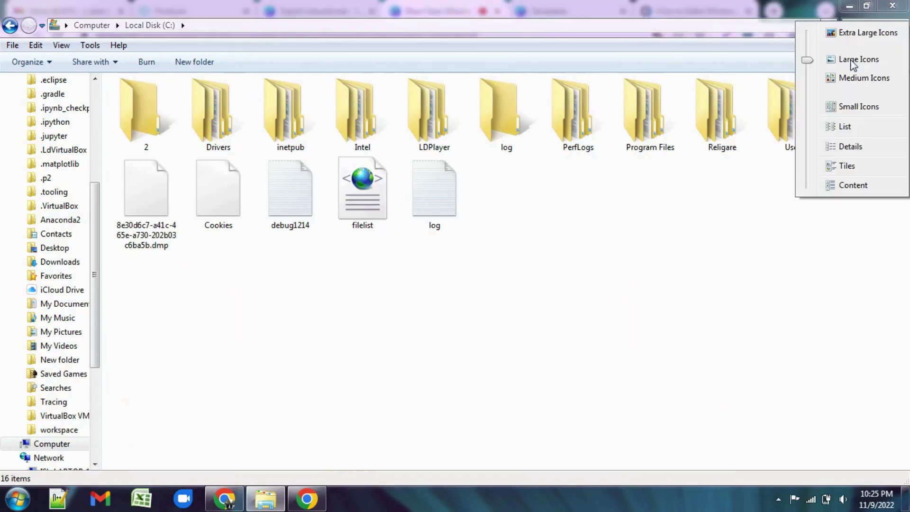
left_click(841, 107)
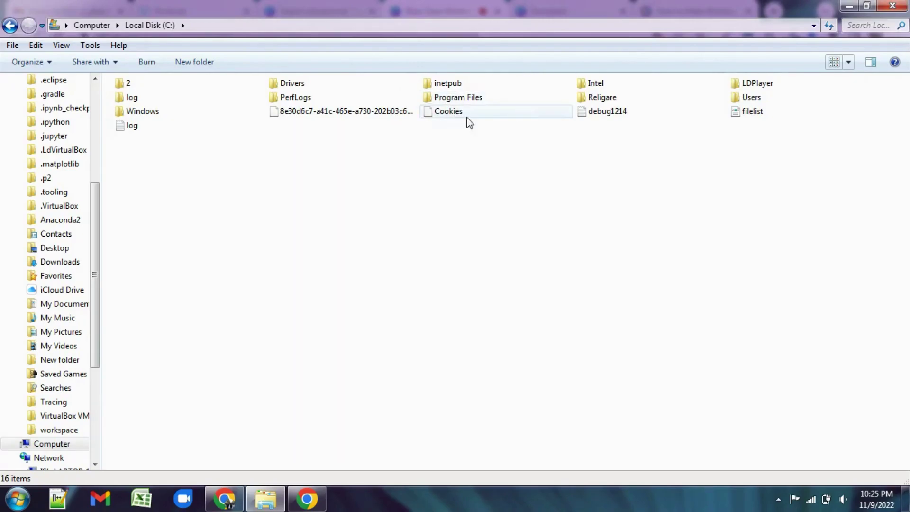
left_click(848, 63)
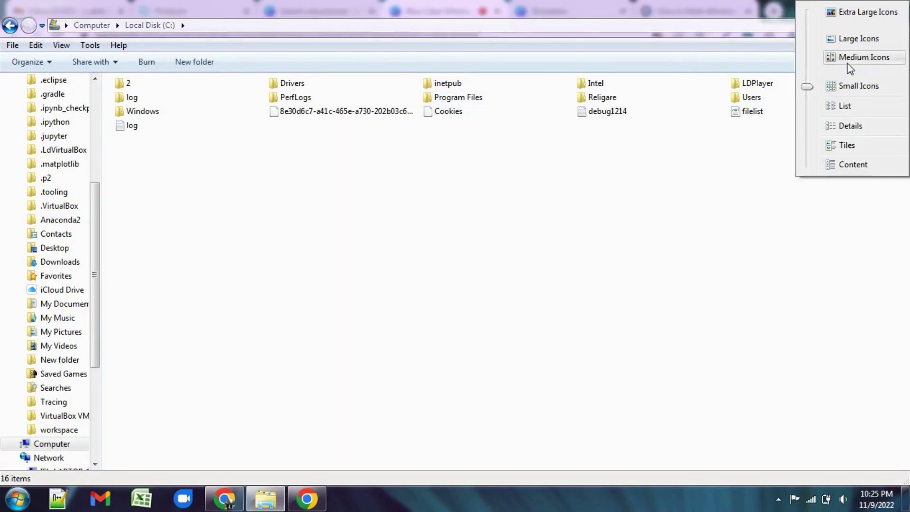
left_click(846, 107)
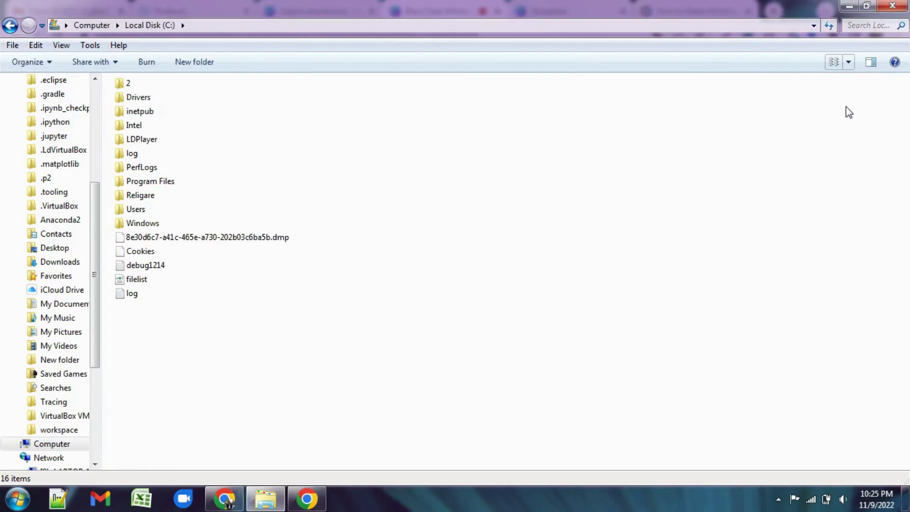
Set the C: drive to the Details view and sort the items by type in ascending order
left_click(849, 62)
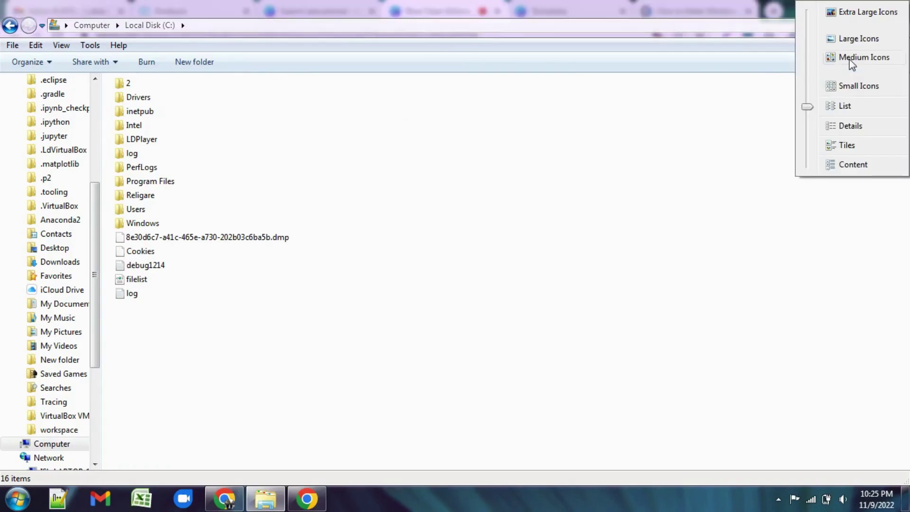
left_click(842, 127)
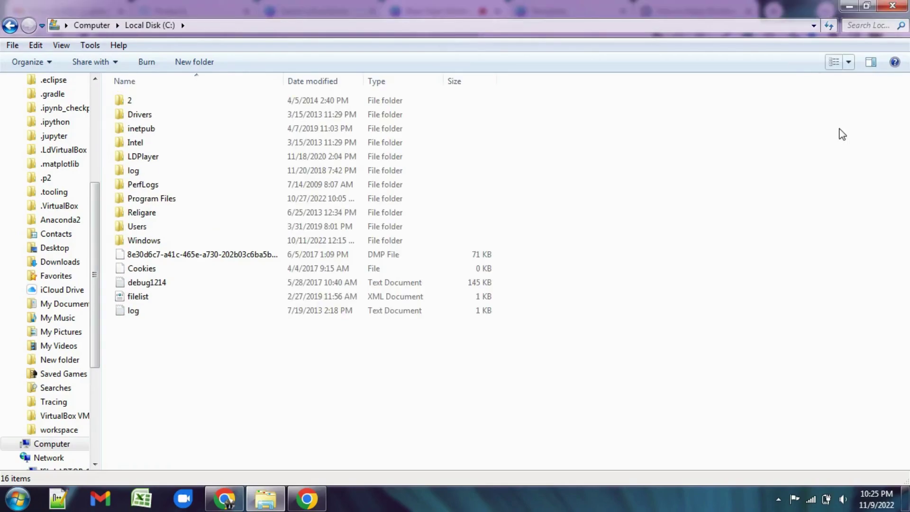
left_click(400, 81)
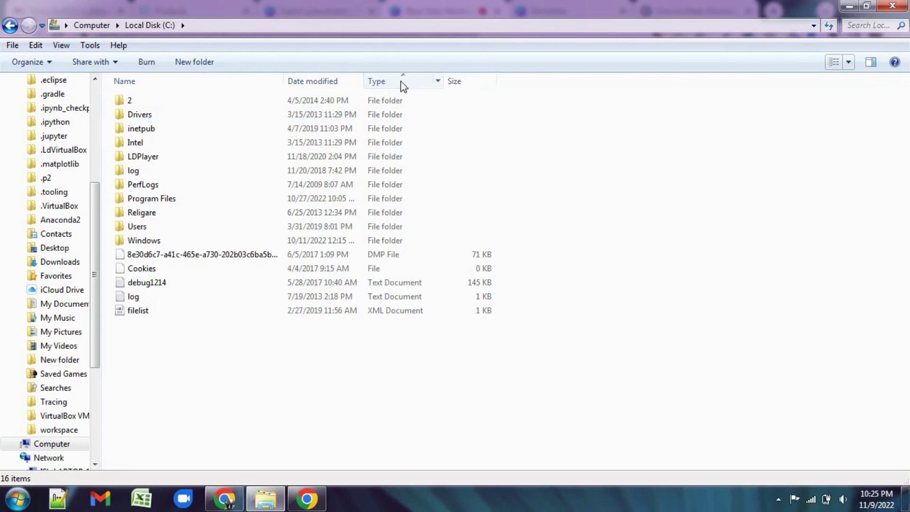
Sort the C: drive items by size in descending and ascending order, and by date modified in descending and finally ascending order
left_click(455, 85)
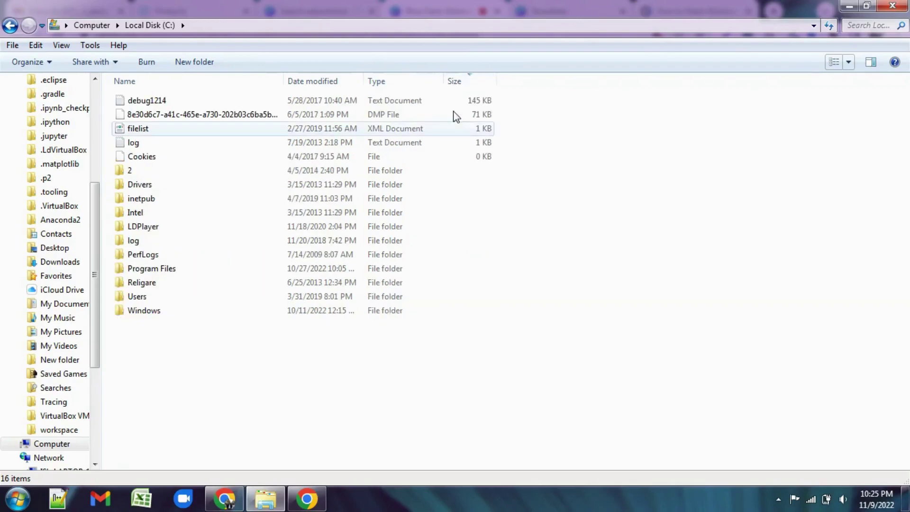
left_click(462, 81)
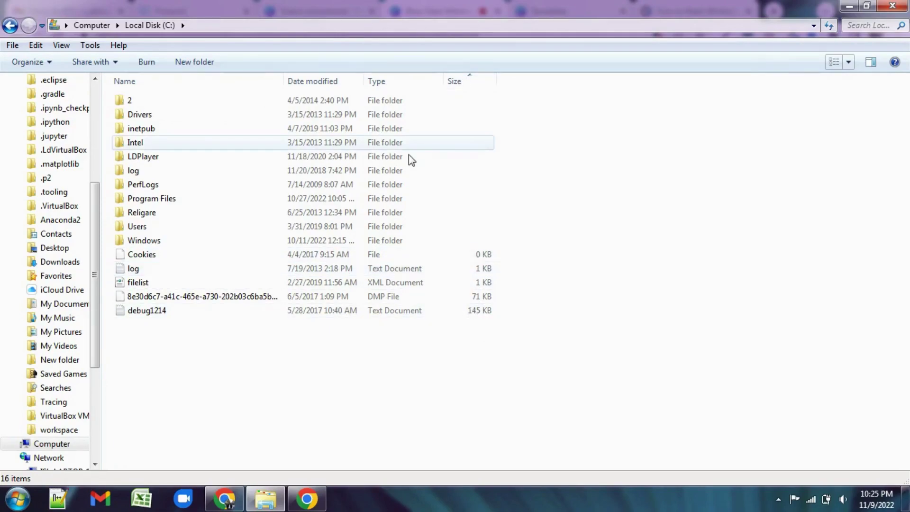
left_click(327, 80)
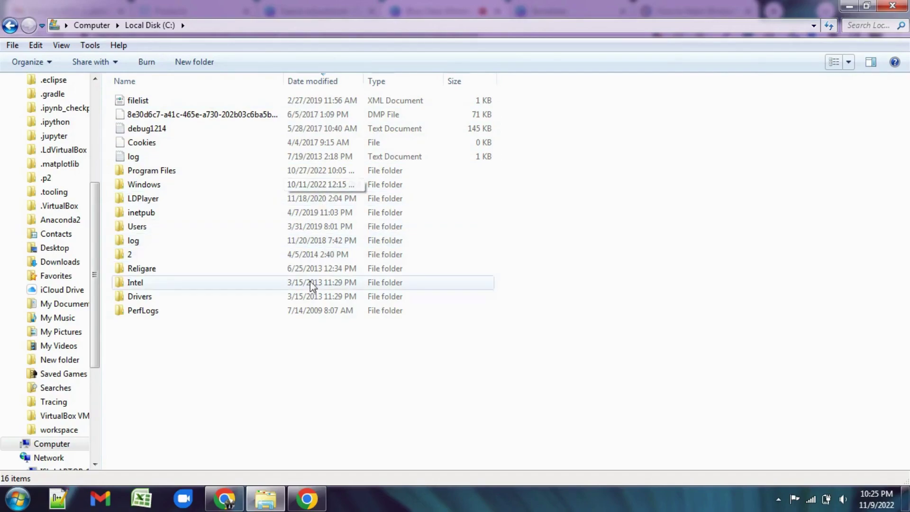
left_click(315, 82)
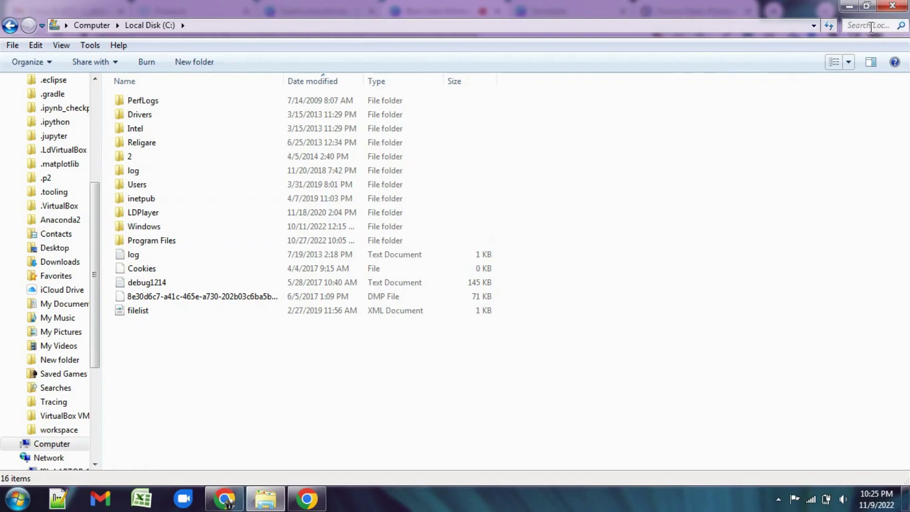
Widen the search box and search the C: drive for "Intel"
left_click_drag(842, 28, 658, 27)
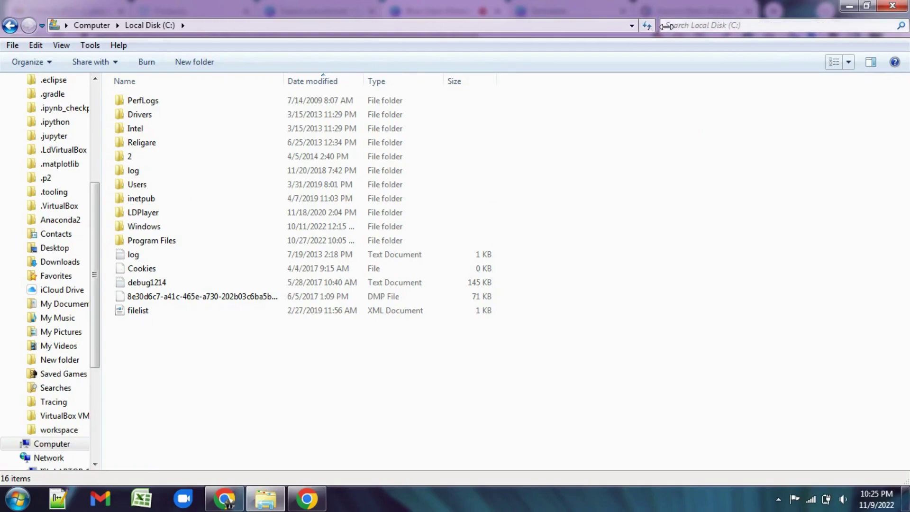
left_click(692, 25)
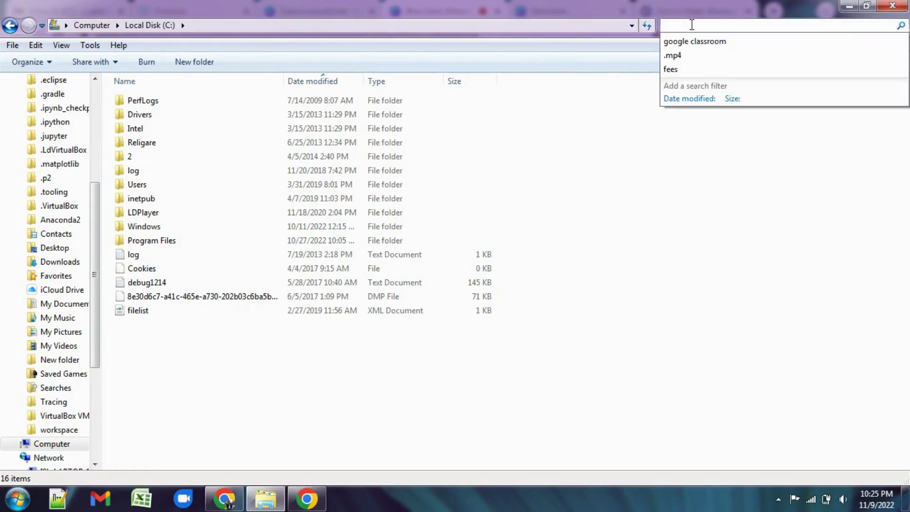
type("Intel")
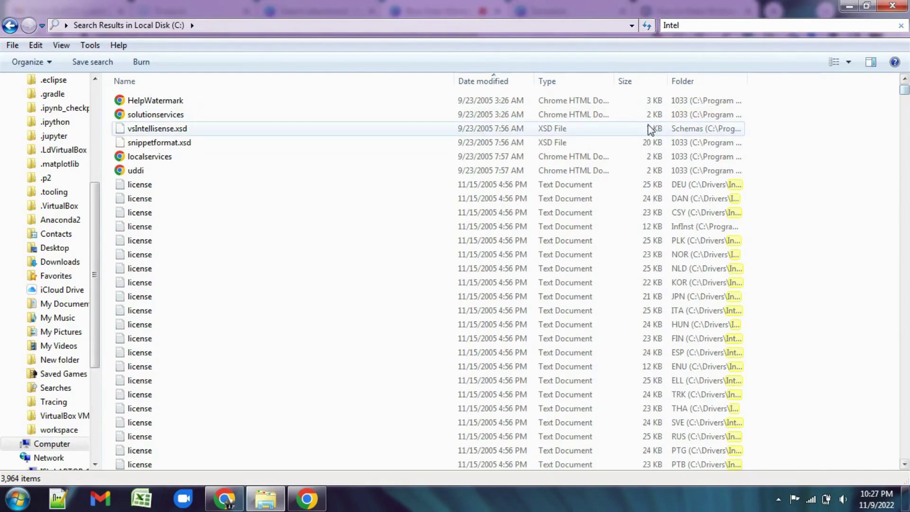
Filter the Intel search results by the modification date October 11, 2022
left_click(609, 83)
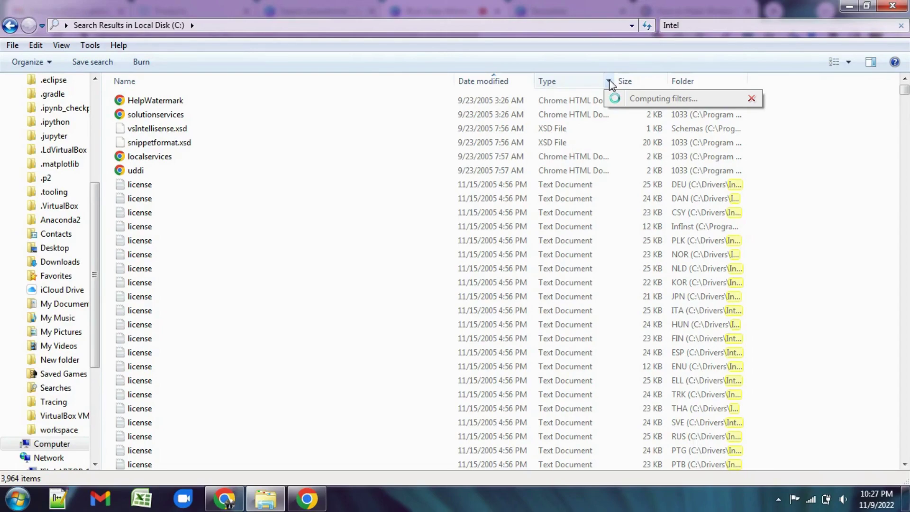
left_click(528, 81)
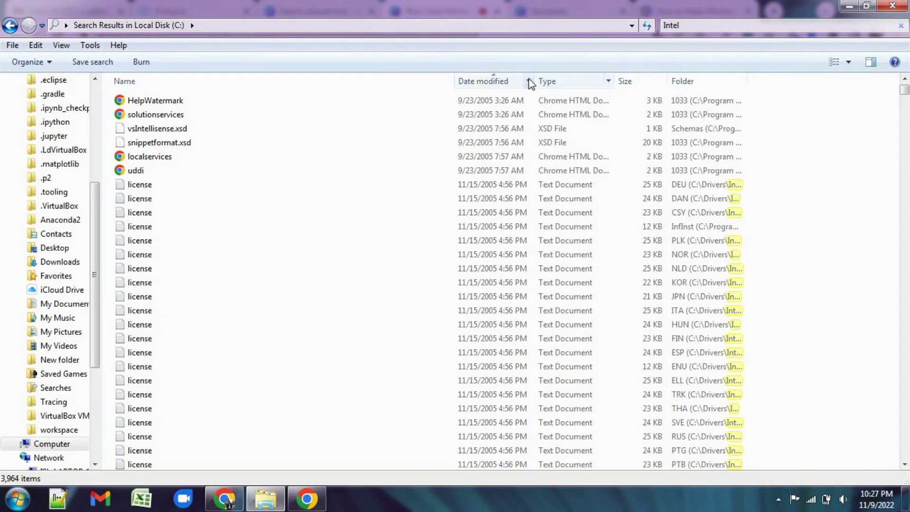
left_click(609, 157)
left_click(624, 157)
left_click(572, 121)
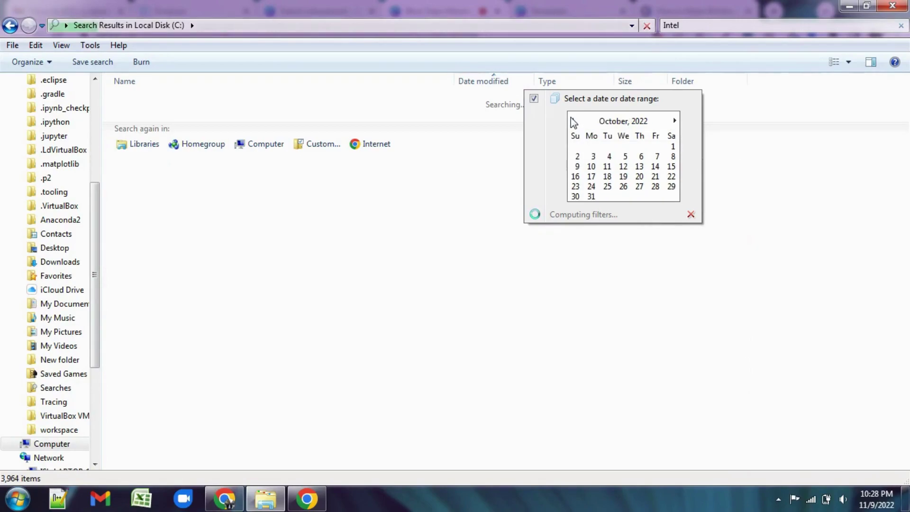
left_click(607, 168)
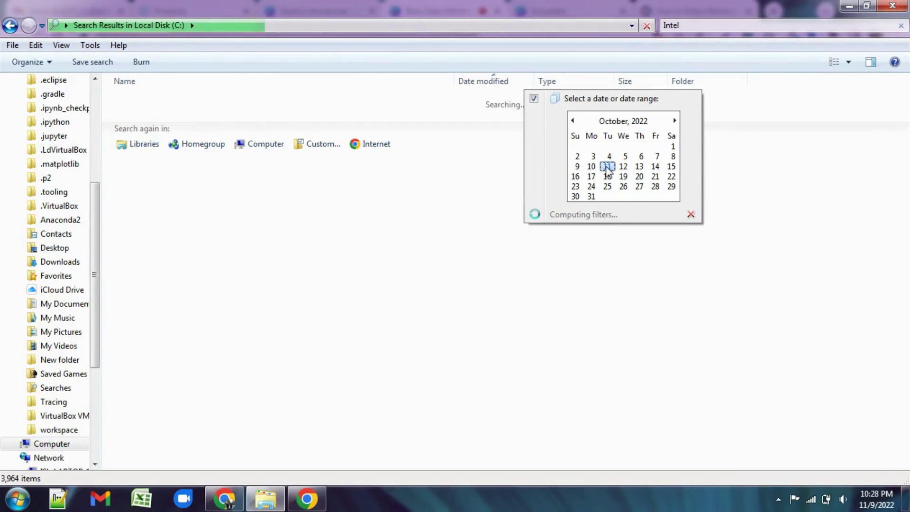
left_click(563, 88)
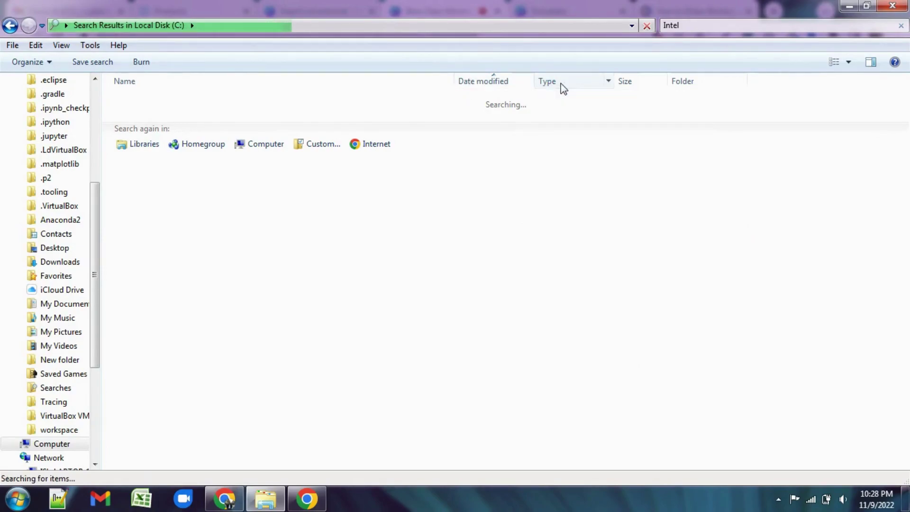
Open the Type and Size filter options of the search results and sort the results by folder in ascending order
left_click(611, 84)
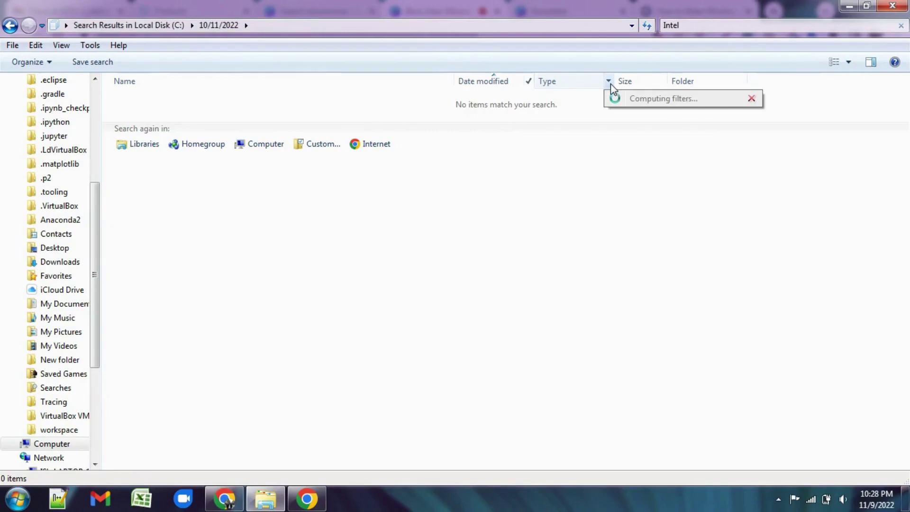
left_click(660, 83)
left_click(661, 82)
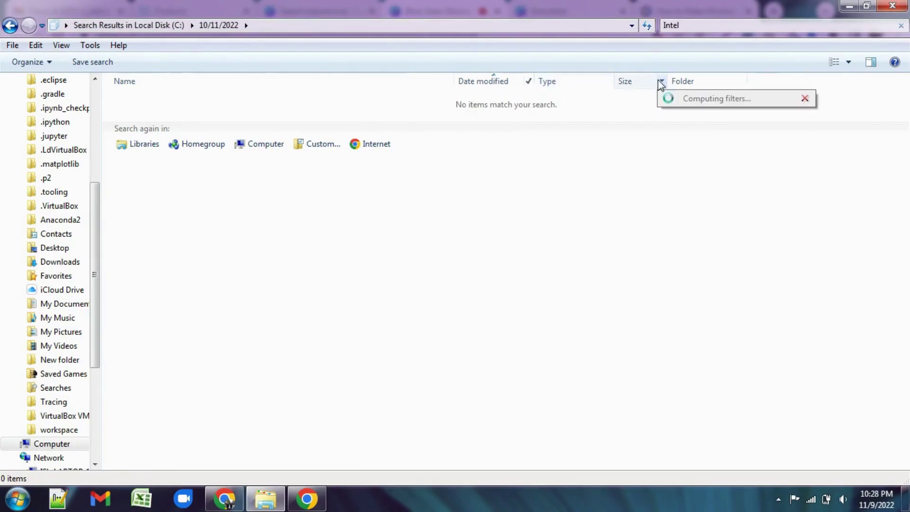
left_click(693, 80)
left_click(690, 84)
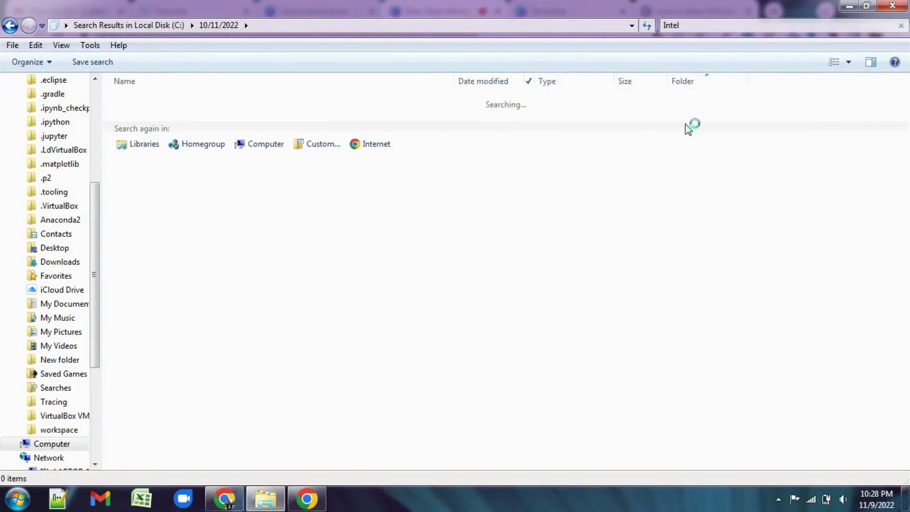
Clear the Intel search term and remove the date filter from the search results
left_click(900, 27)
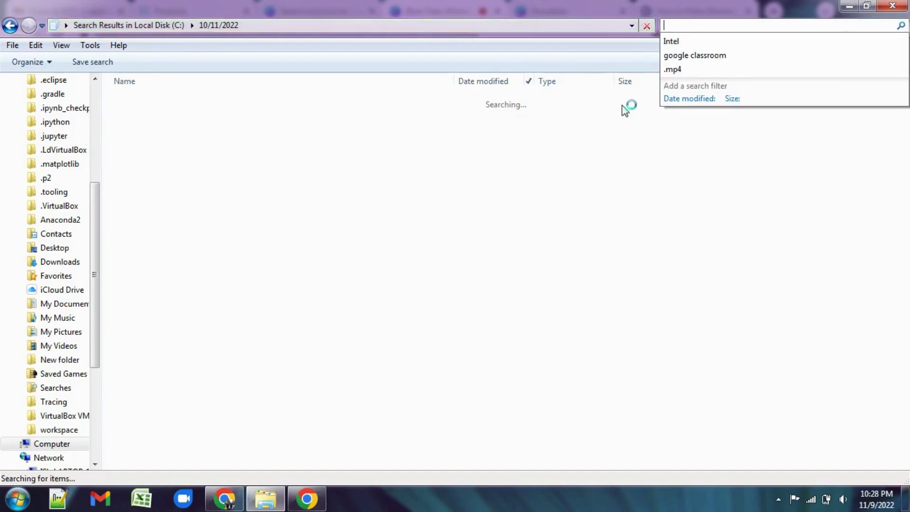
left_click(524, 209)
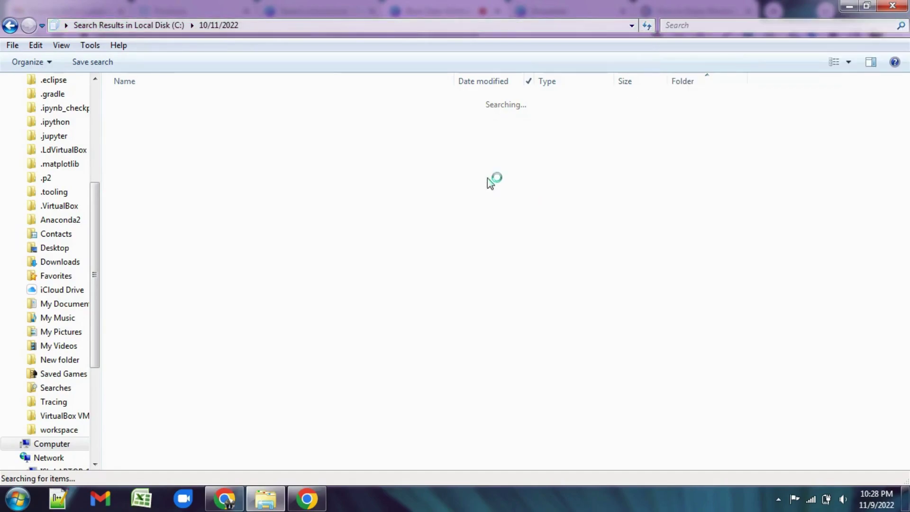
left_click(531, 81)
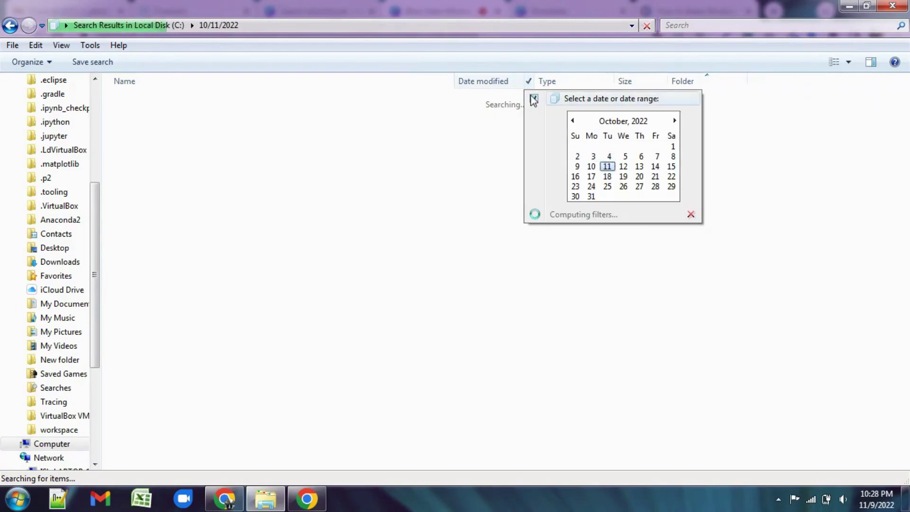
left_click(534, 99)
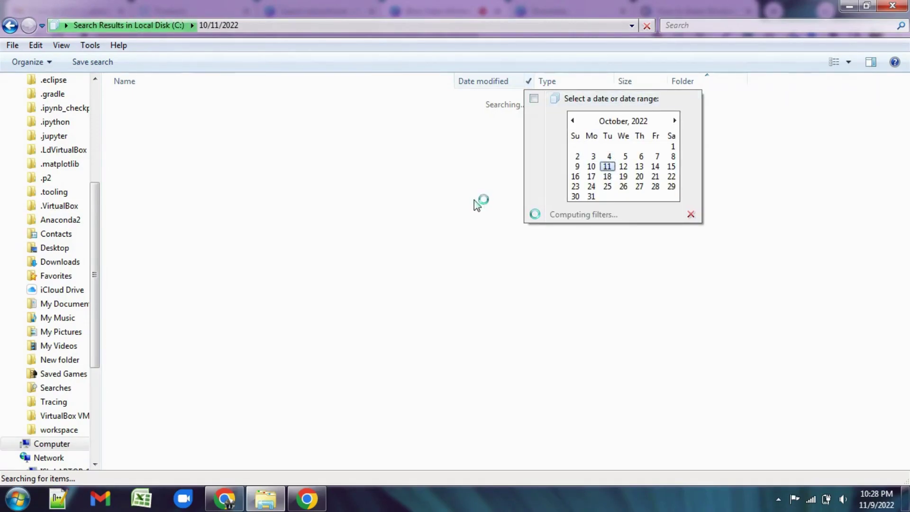
left_click(477, 201)
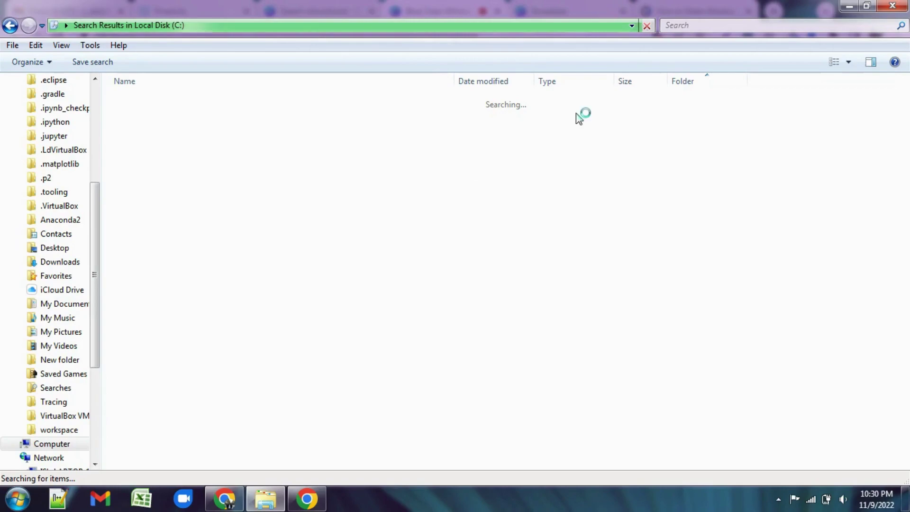
Stop the running search and reopen the C: drive from Computer
left_click(647, 26)
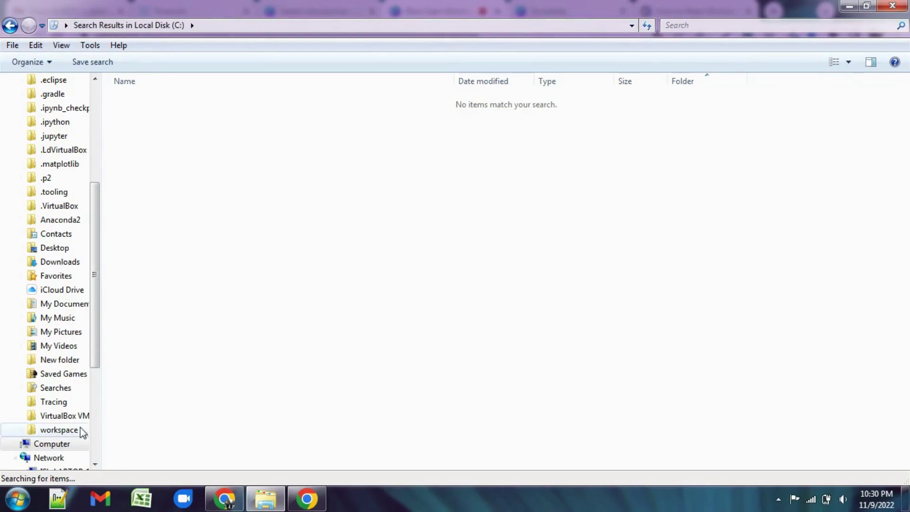
left_click(61, 443)
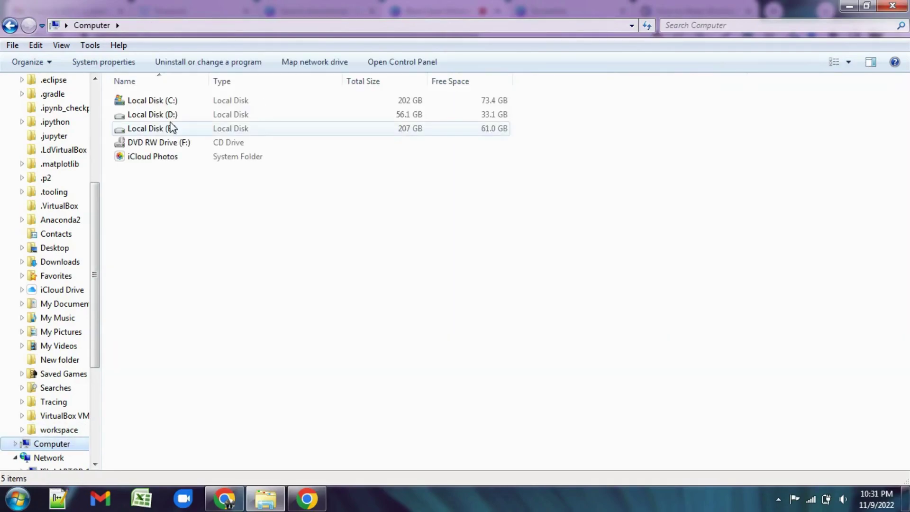
left_click(163, 103)
double_click(161, 103)
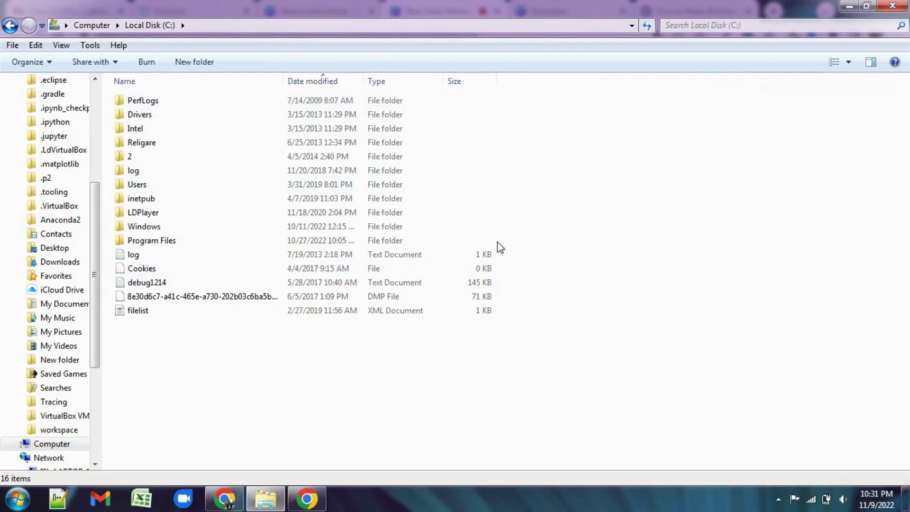
Search the C: drive for "log" and stop the running search
left_click(683, 26)
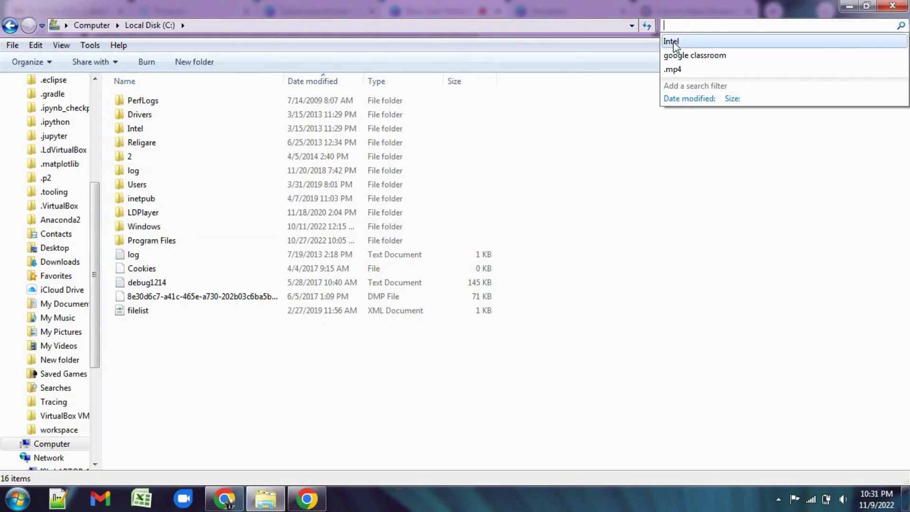
left_click(536, 173)
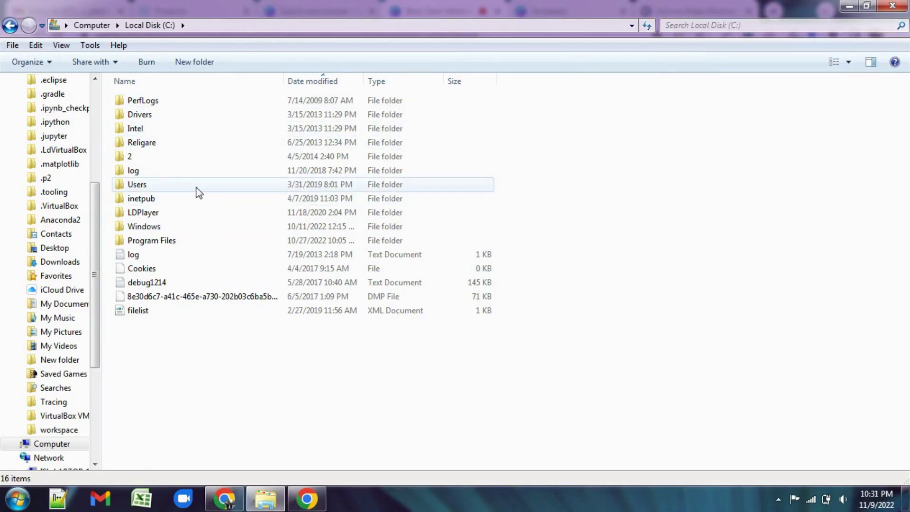
left_click(690, 26)
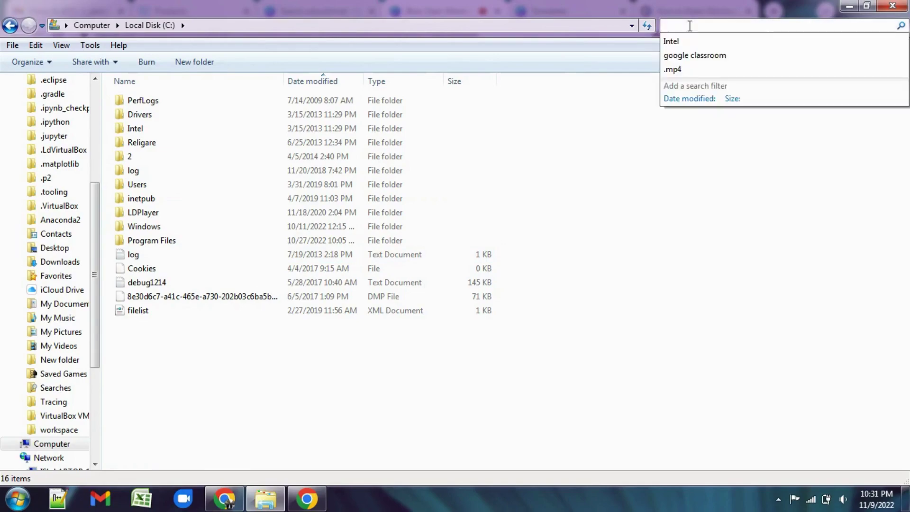
type("log")
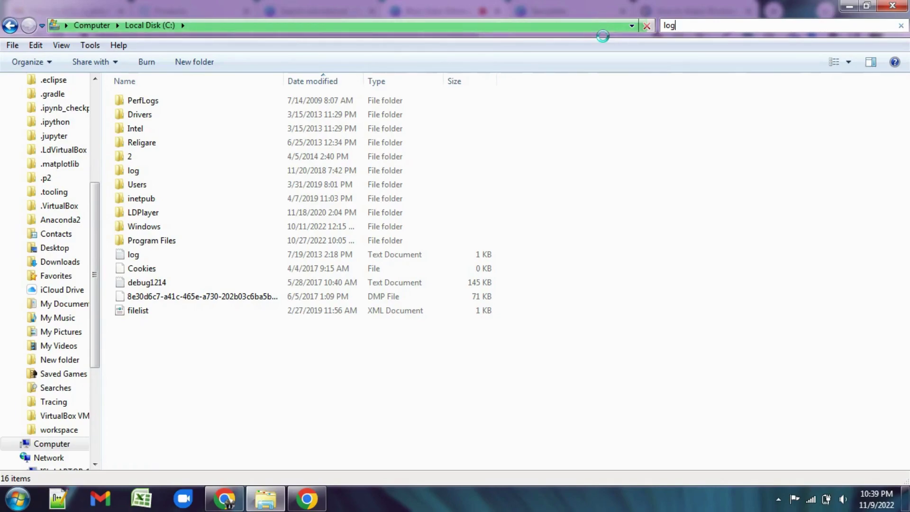
left_click(651, 26)
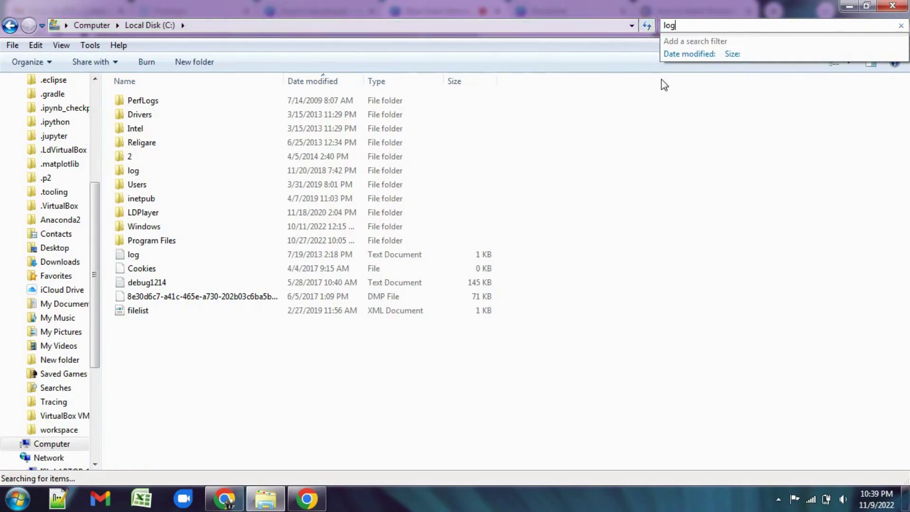
Add search filters to the log search for date modified "A long time ago" and size "Medium (100 KB - 1 MB)"
left_click(689, 54)
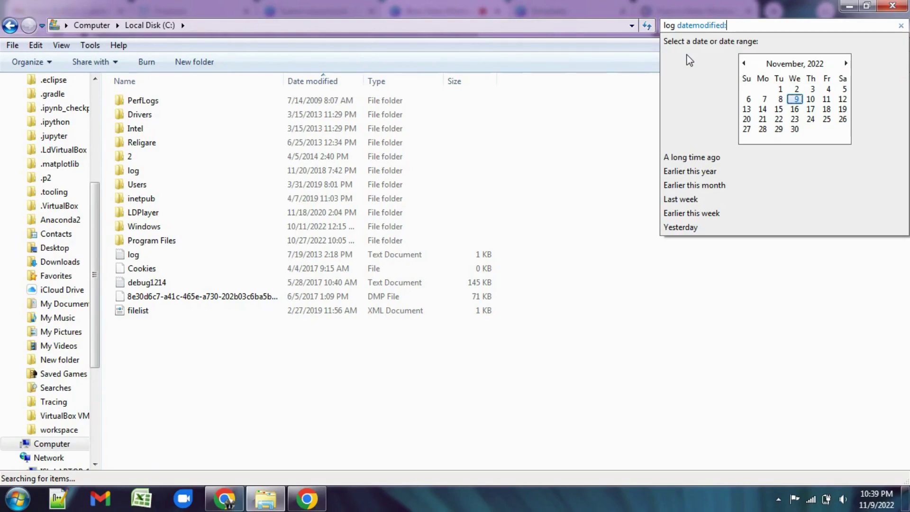
left_click(682, 157)
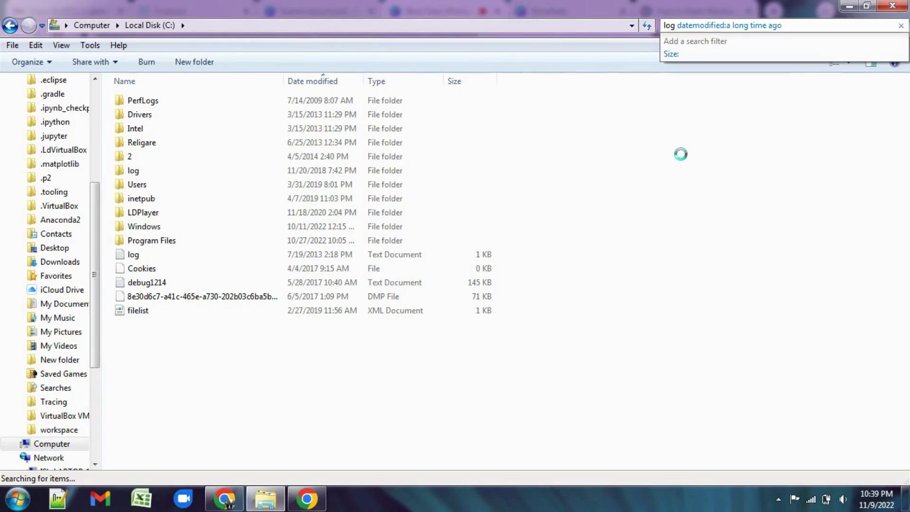
left_click(670, 56)
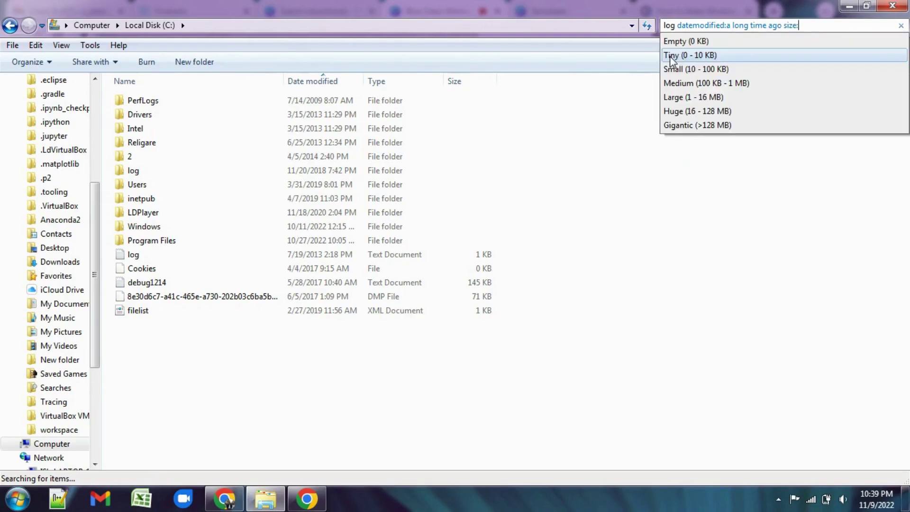
left_click(676, 84)
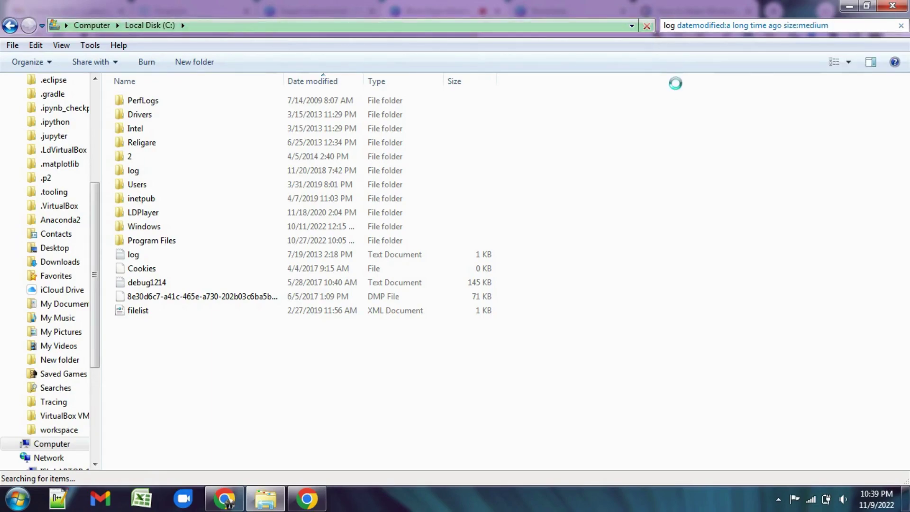
Change the date modified filter of the log search to "Earlier this year"
left_click(702, 27)
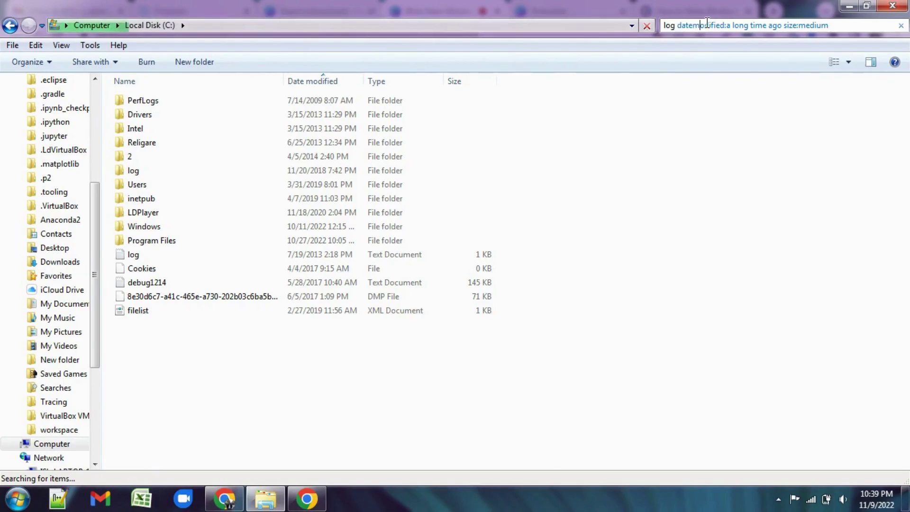
left_click(757, 24)
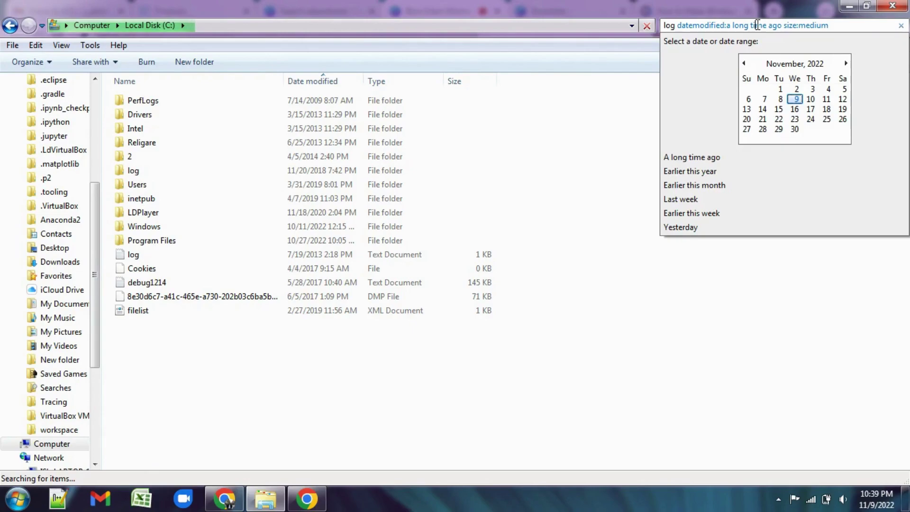
left_click(686, 170)
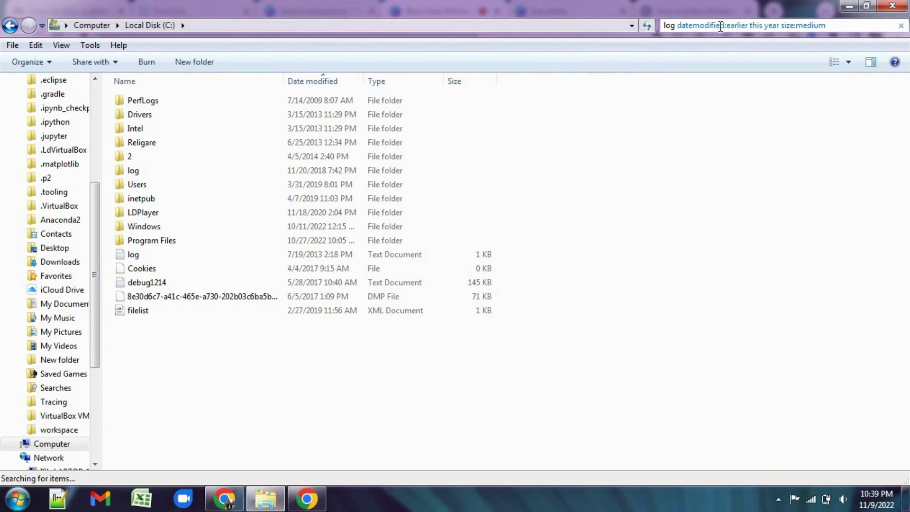
Change the date modified filter of the log search to "Last week"
left_click(763, 25)
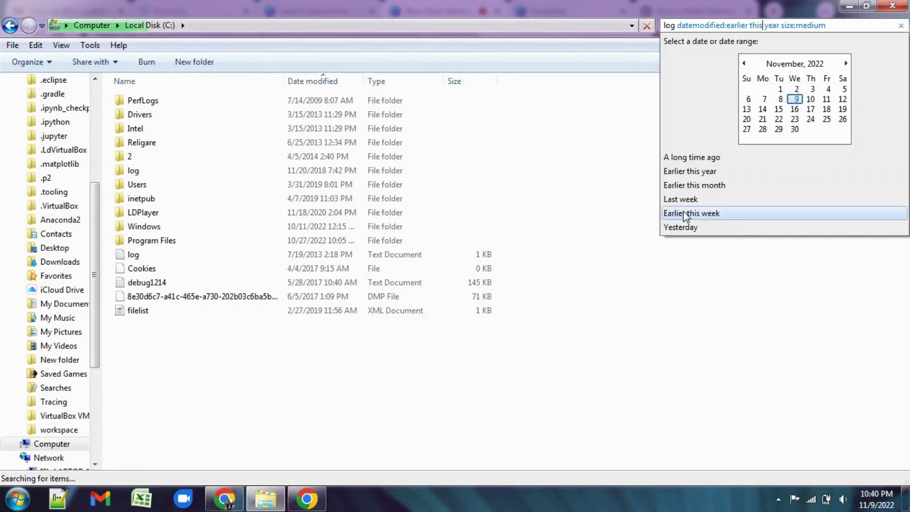
left_click(678, 198)
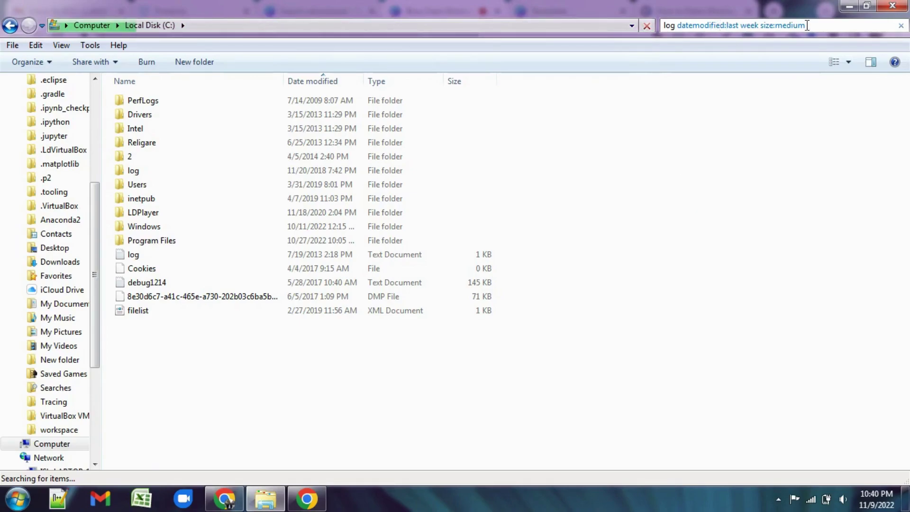
Remove the size filter from the log search and set its date modified filter to 11/9/2022
key("BackSpace")
key("BackSpace")
key("BackSpace")
key("BackSpace")
key("BackSpace")
key("BackSpace")
key("BackSpace")
key("BackSpace")
key("BackSpace")
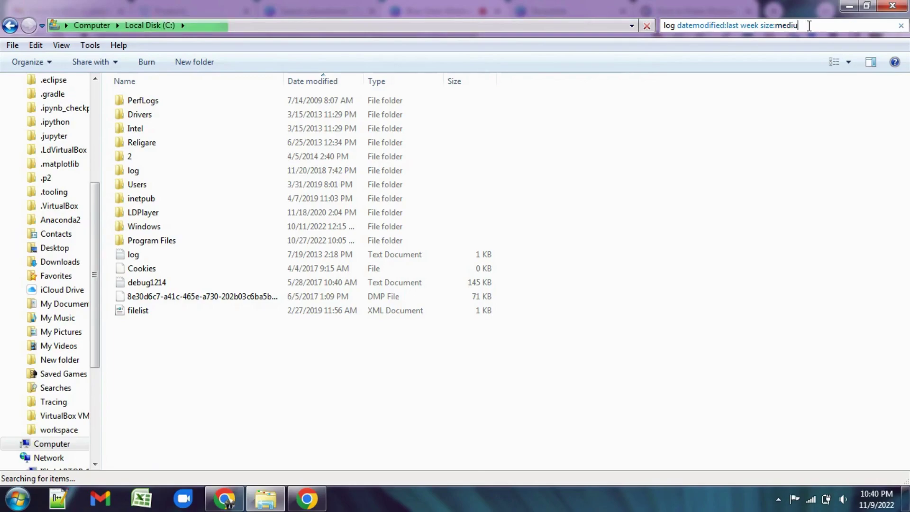
key("BackSpace")
key("BackSpace")
key("BackSpace")
key("BackSpace")
key("BackSpace")
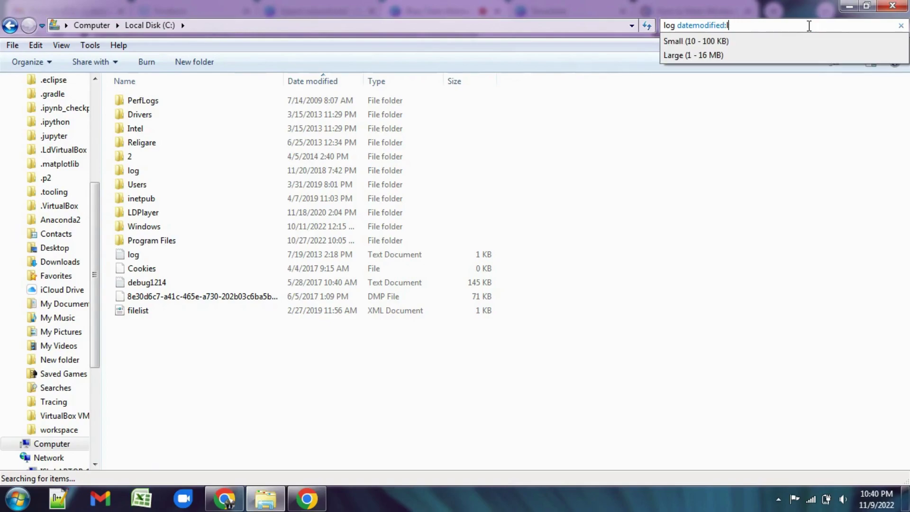
key("BackSpace")
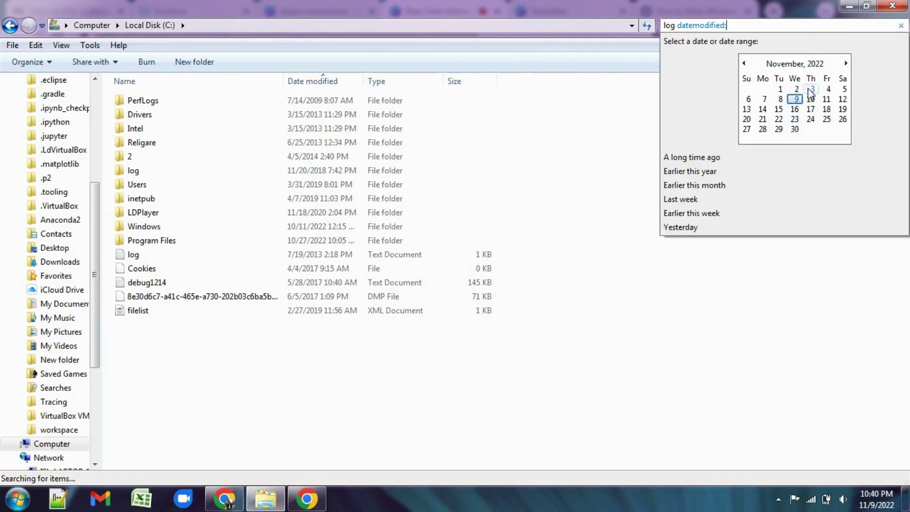
left_click(794, 100)
Clear the date value from the date modified filter and reopen its date choices
left_click(784, 26)
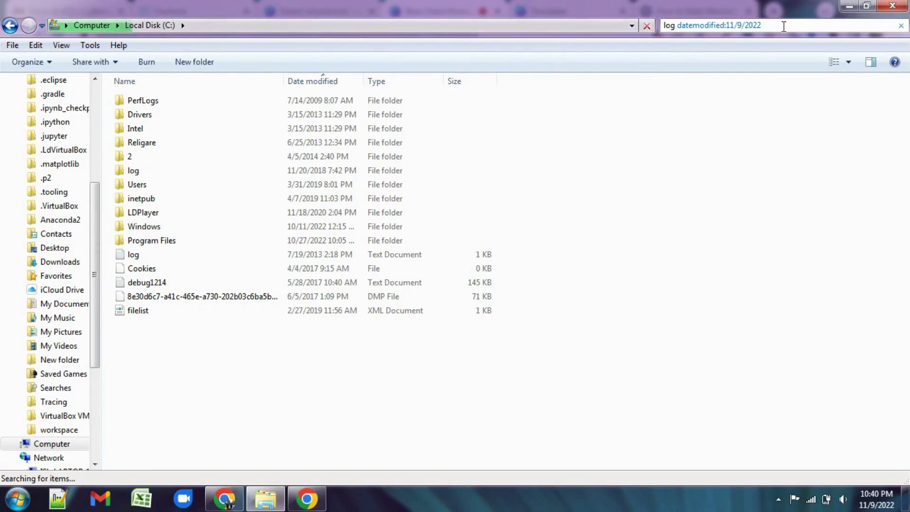
key("BackSpace")
key("BackSpace")
key("BackSpace")
key("BackSpace")
key("BackSpace")
key("BackSpace")
key("BackSpace")
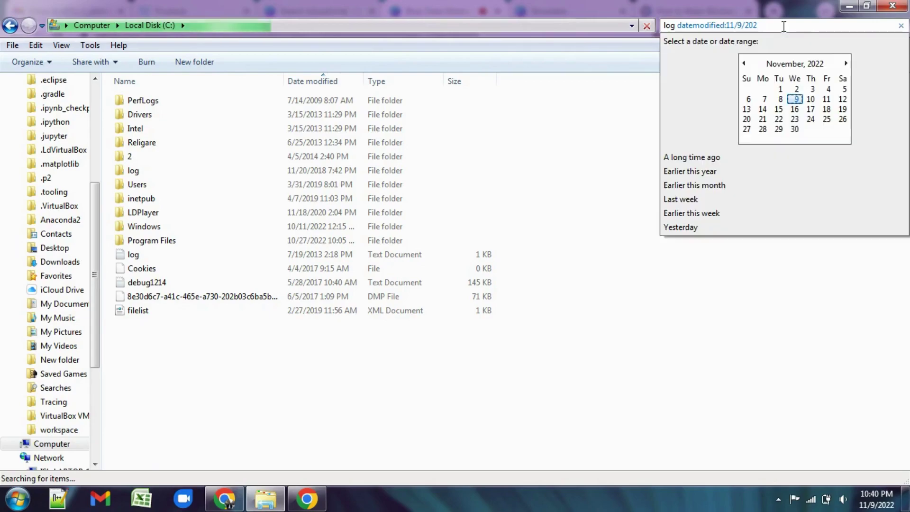
key("BackSpace")
key("BackSpace")
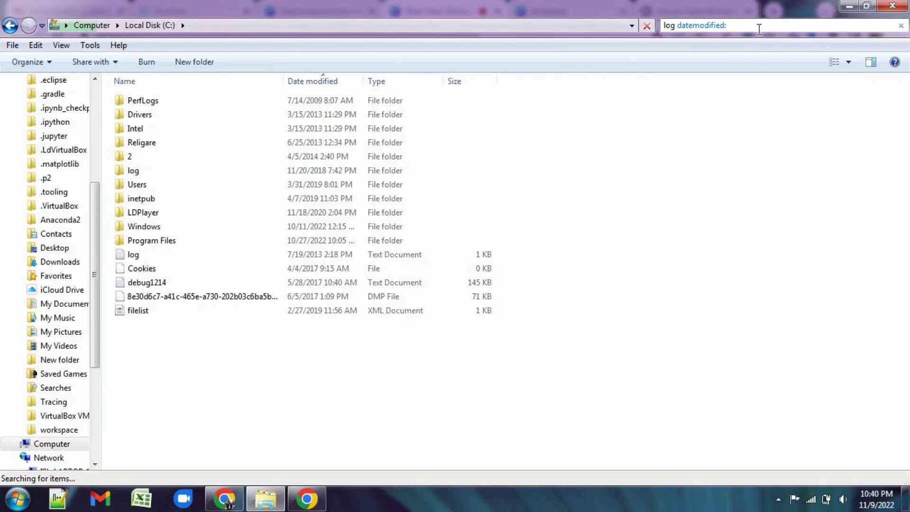
right_click(758, 28)
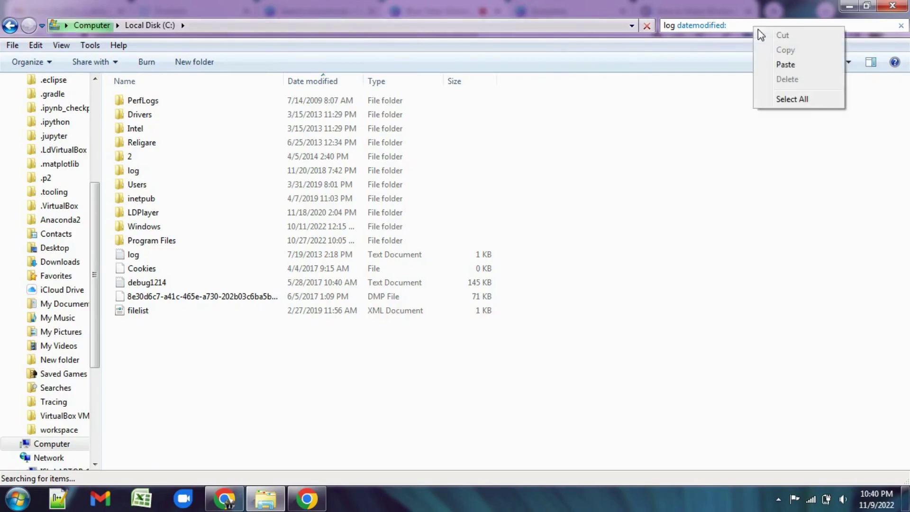
left_click(693, 26)
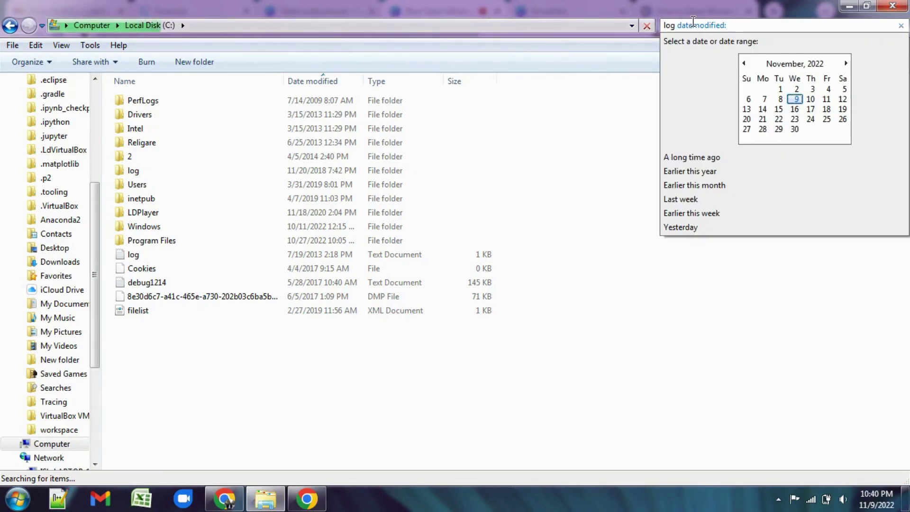
Set the date modified filter of the log search to 2/6/2018, then change its date to 2/26/2018
left_click(794, 63)
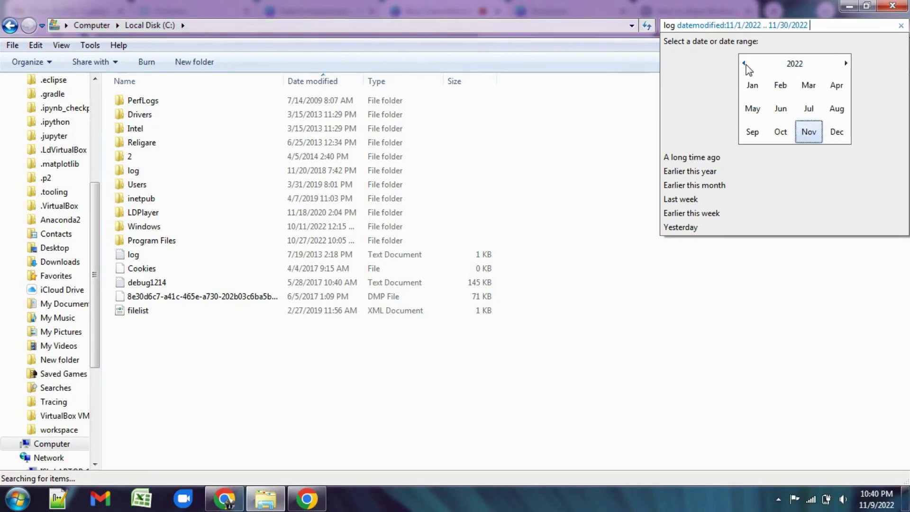
left_click(744, 63)
left_click(744, 64)
left_click(744, 63)
left_click(744, 63)
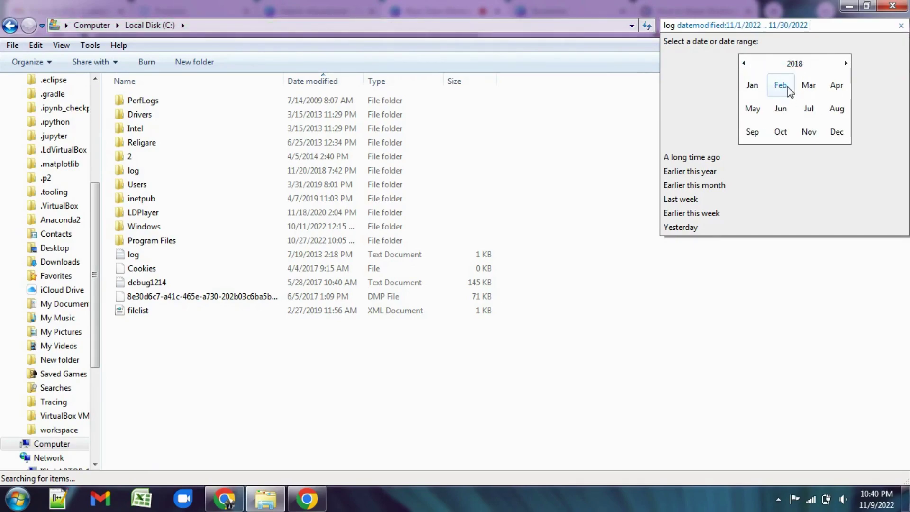
left_click(779, 86)
left_click(780, 100)
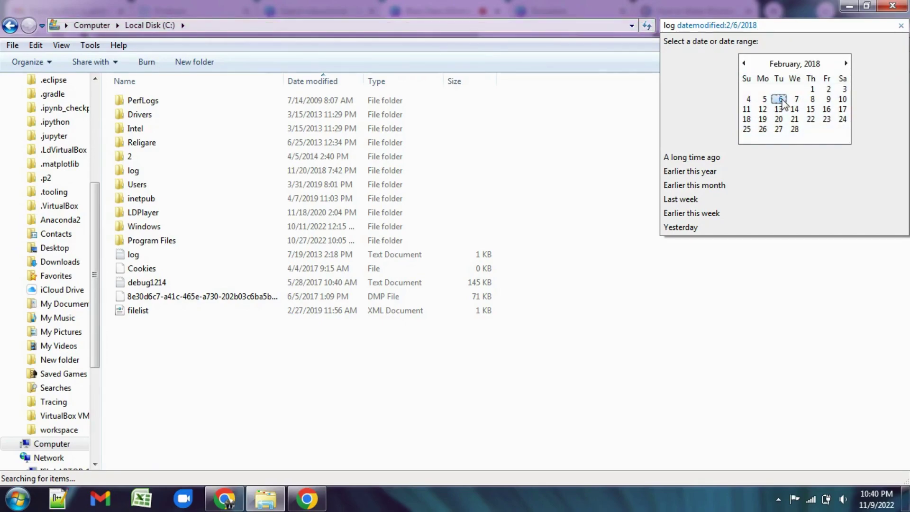
left_click(763, 130)
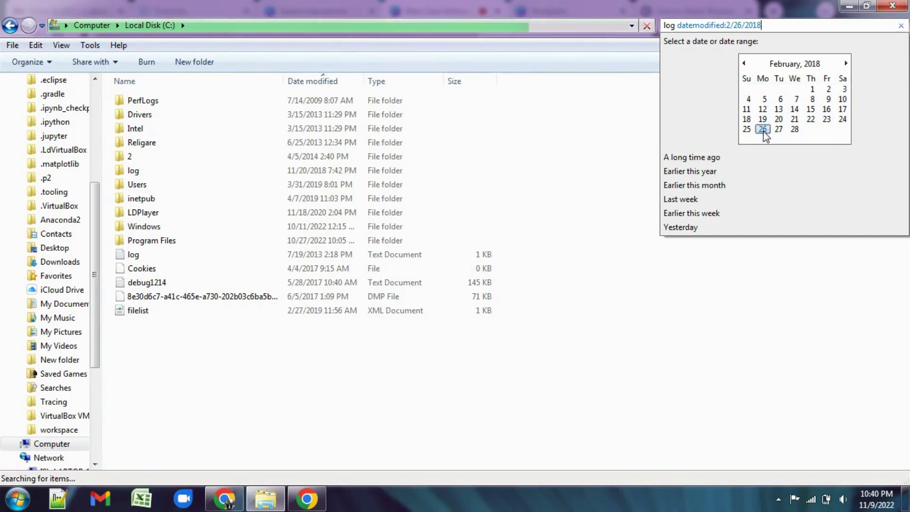
Change the date modified filter of the log search to "Yesterday"
left_click(681, 229)
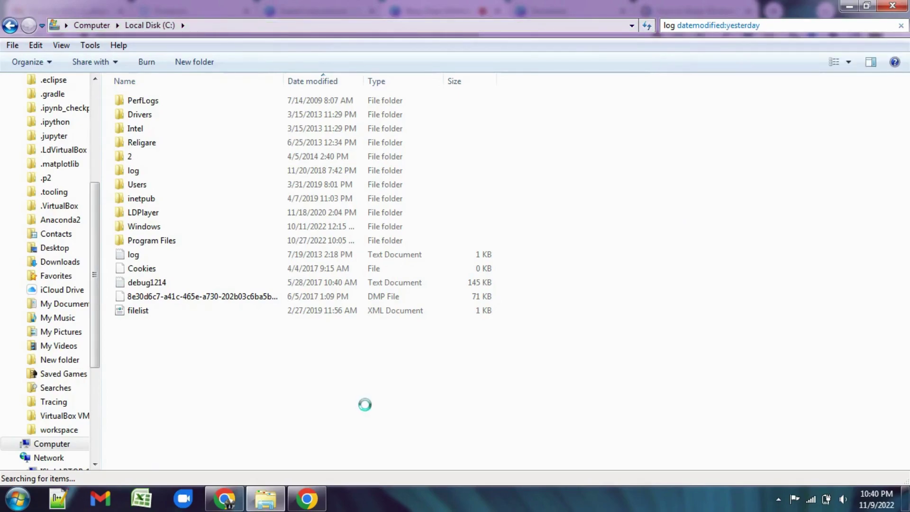